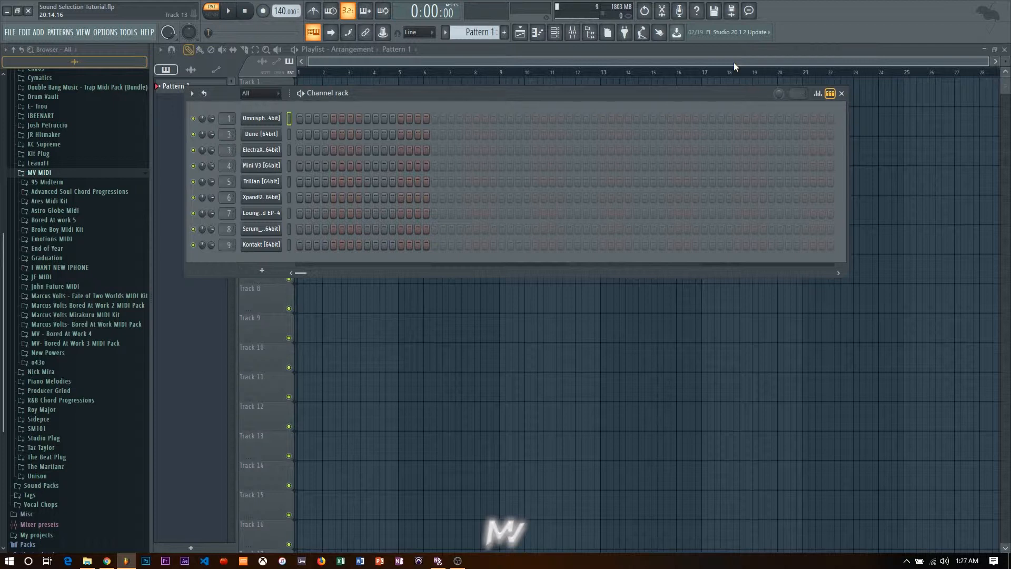
Open the Omnisphere instrument from the channel rack and set its patch browser directory to All
{"action": "left_click", "coordinate": [262, 118]}
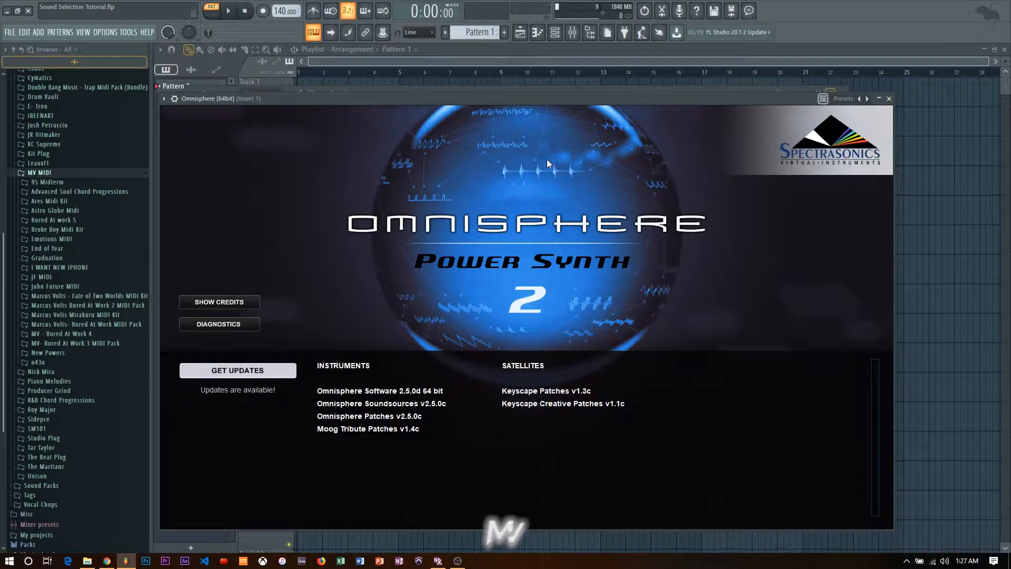
{"action": "left_click", "coordinate": [486, 152]}
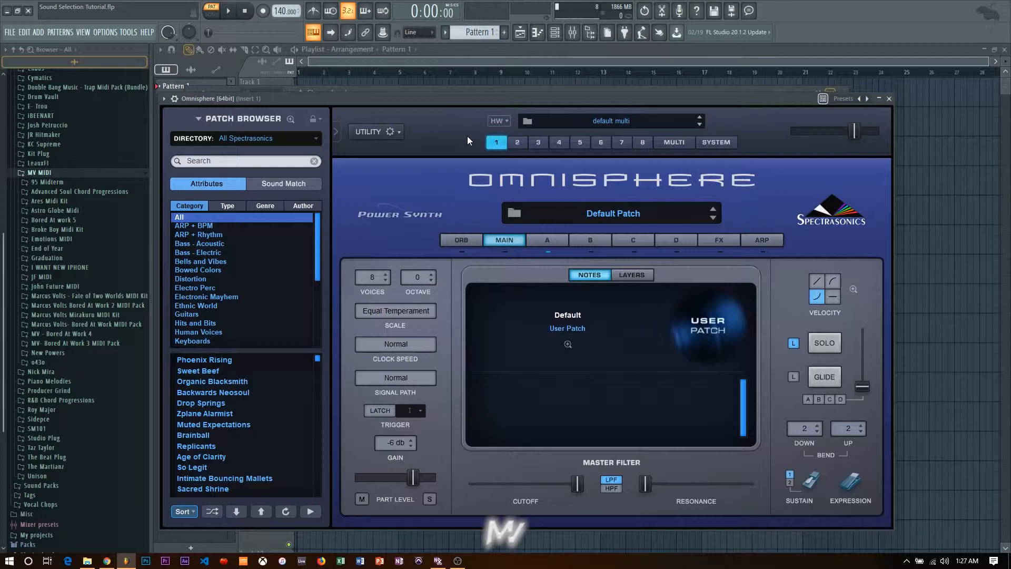
{"action": "left_click", "coordinate": [287, 140]}
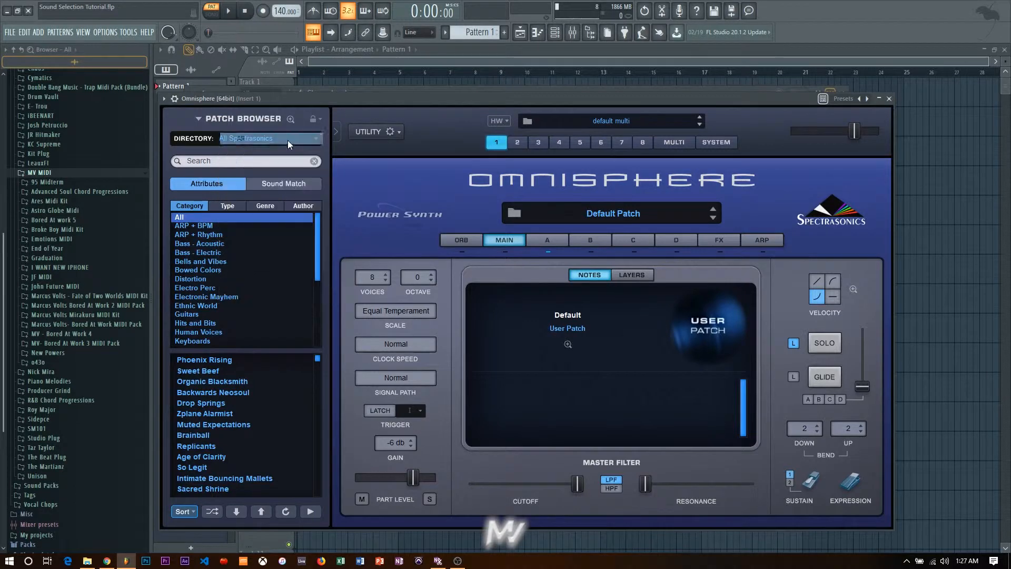
{"action": "left_click", "coordinate": [244, 135]}
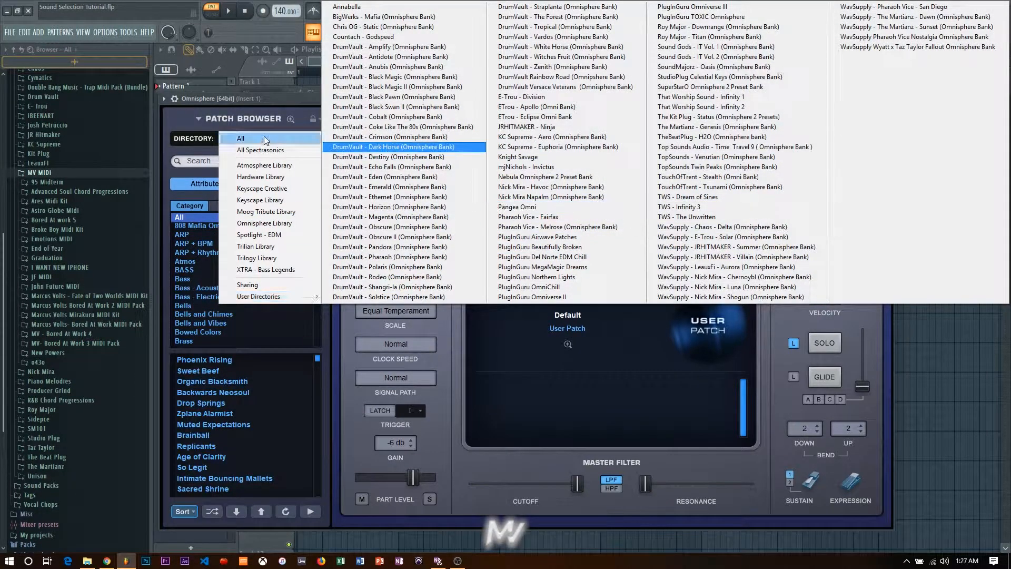
{"action": "left_click", "coordinate": [265, 139]}
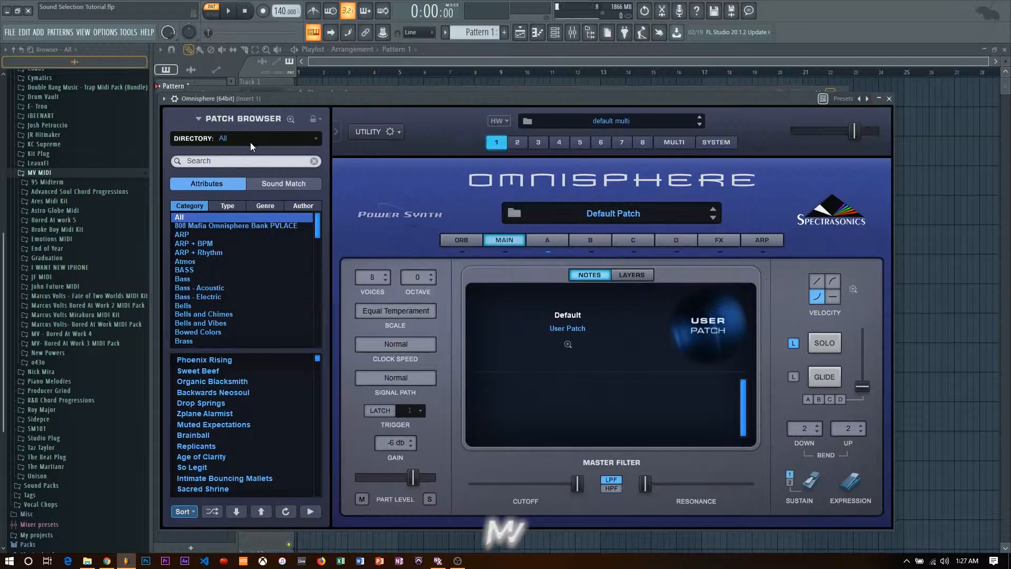
Search the Omnisphere patches for "in mem", load In Memorium 1, and audition it with a few notes
{"action": "left_click", "coordinate": [259, 161]}
{"action": "type", "text": "in mem"}
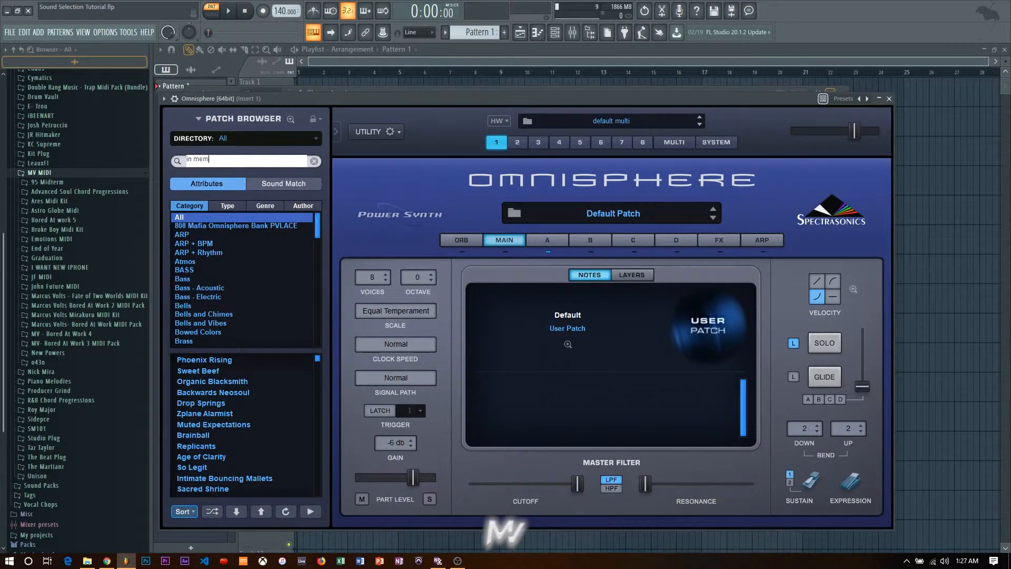
{"action": "left_click", "coordinate": [206, 360]}
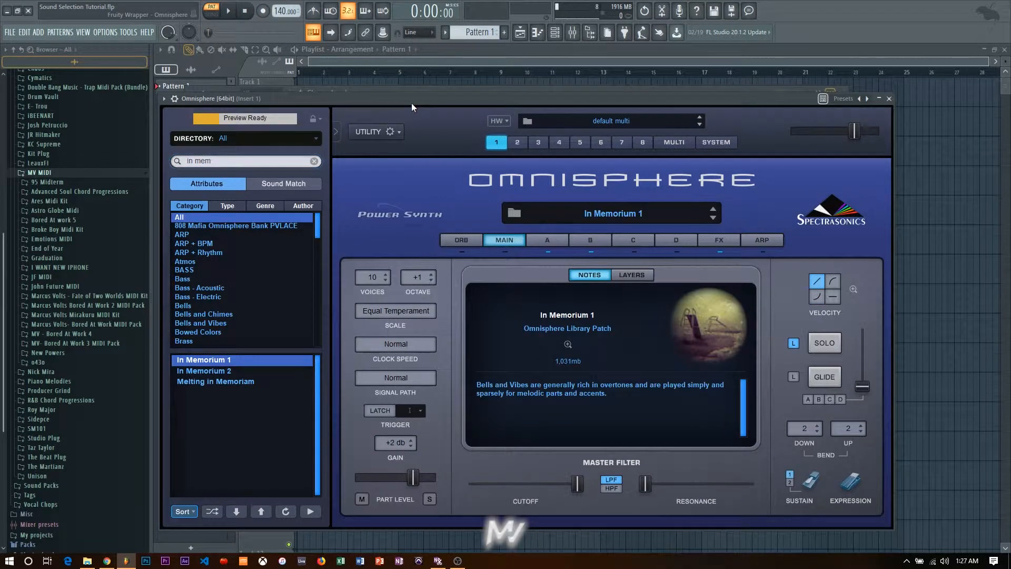
{"action": "key", "text": "b"}
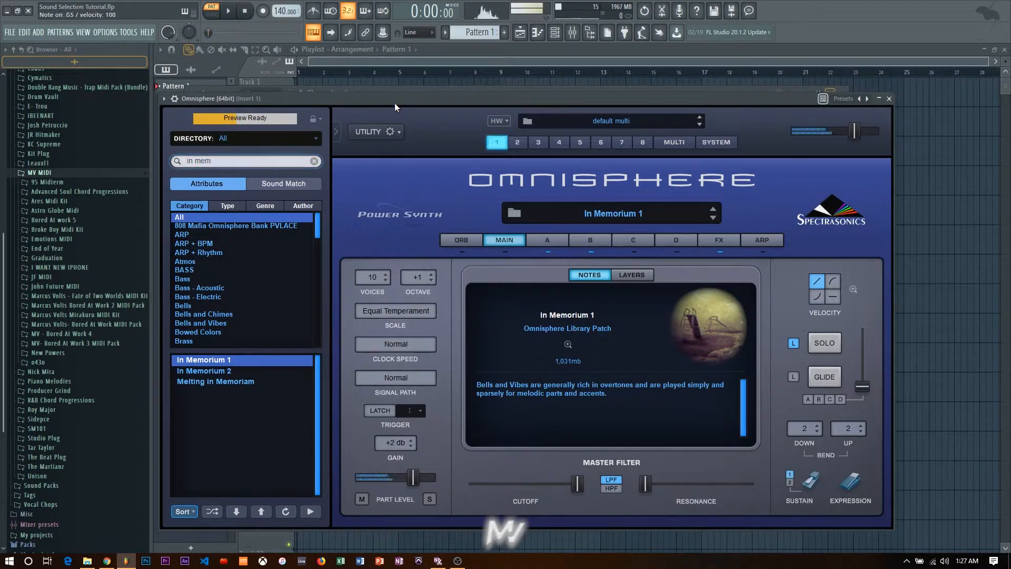
{"action": "key", "text": "n"}
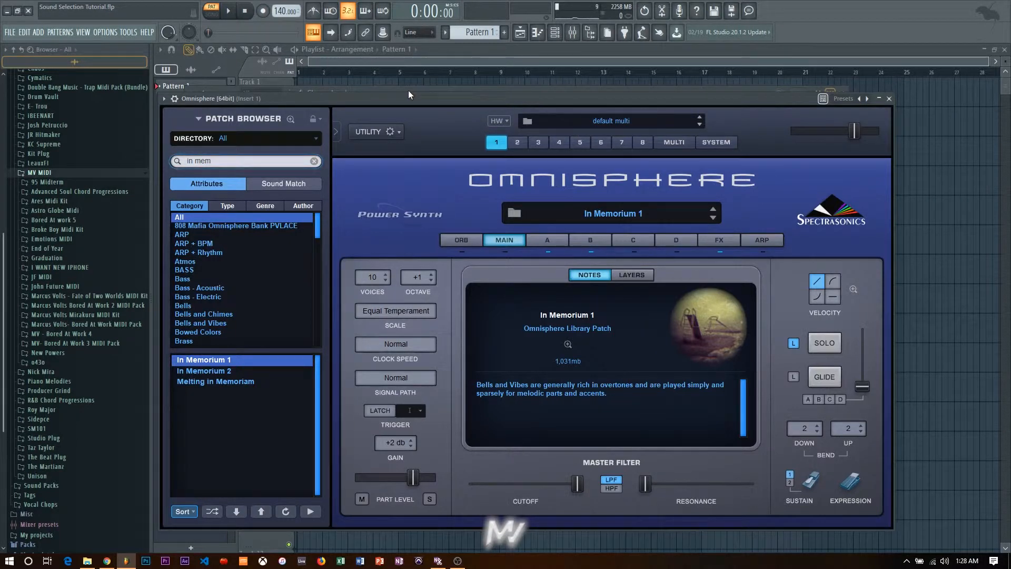
Inspect layers B and C of the In Memorium 1 patch and close Omnisphere
{"action": "key", "text": "F6"}
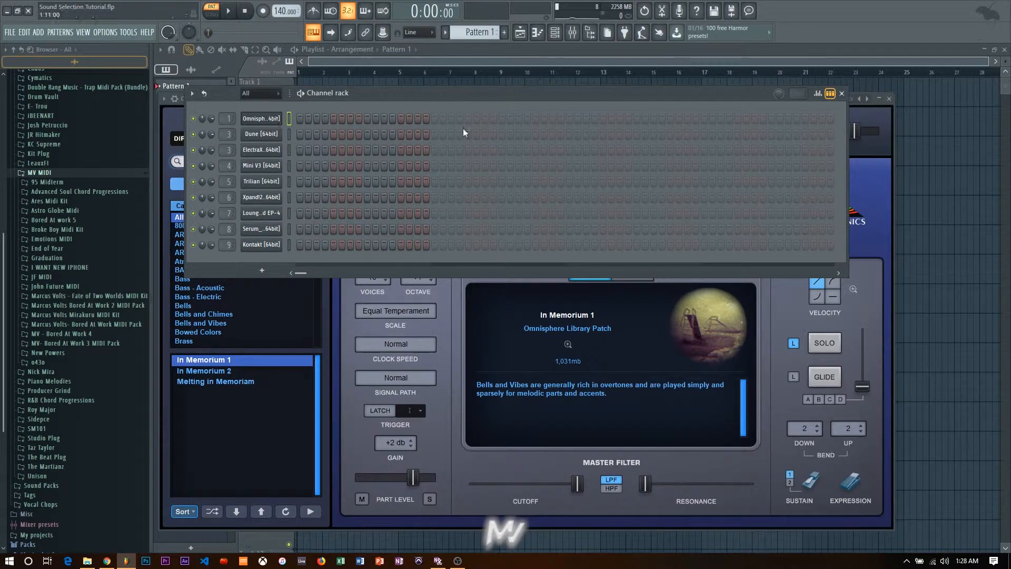
{"action": "left_click", "coordinate": [871, 117]}
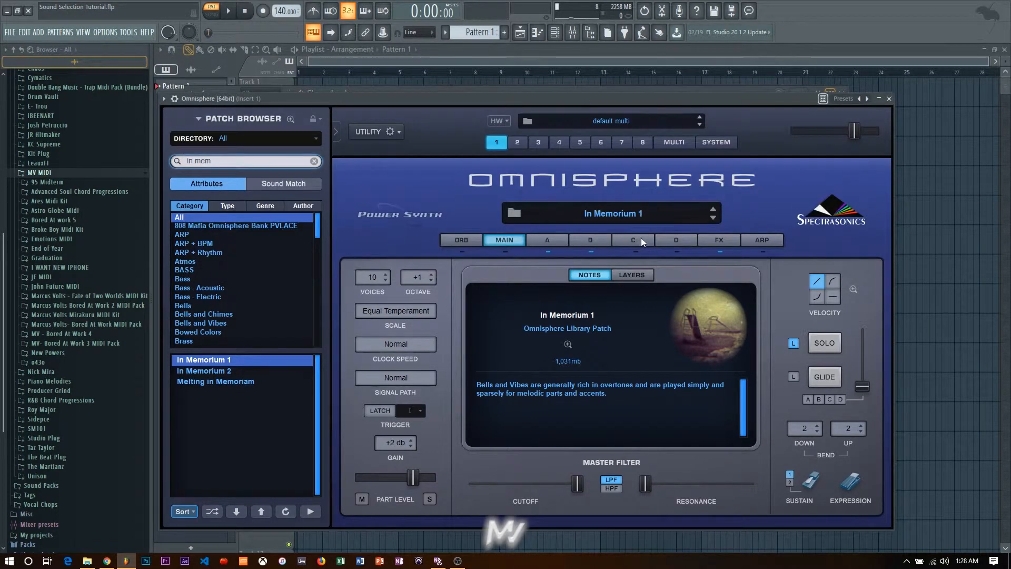
{"action": "left_click", "coordinate": [608, 239]}
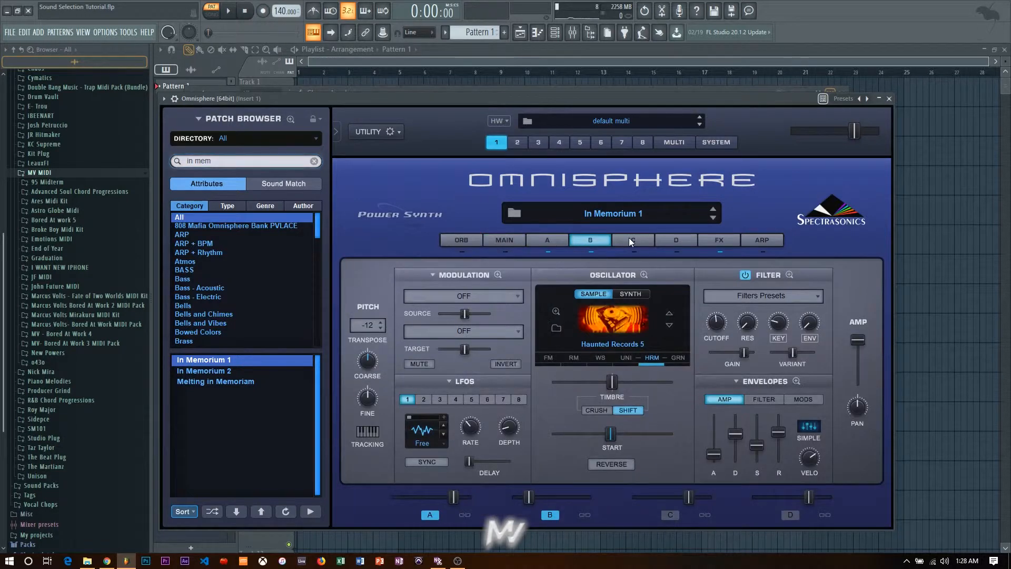
{"action": "left_click", "coordinate": [628, 238]}
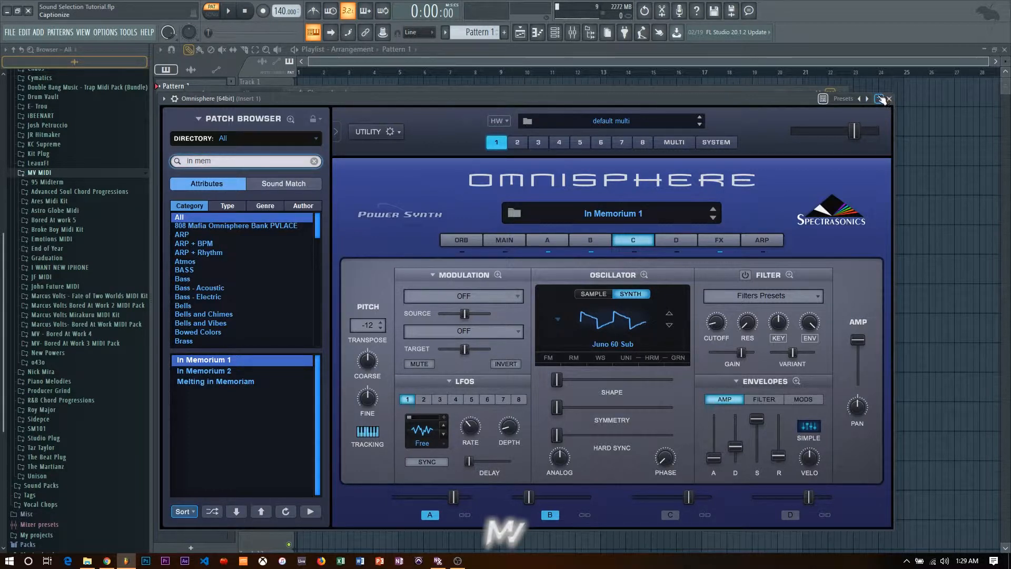
{"action": "left_click", "coordinate": [888, 99]}
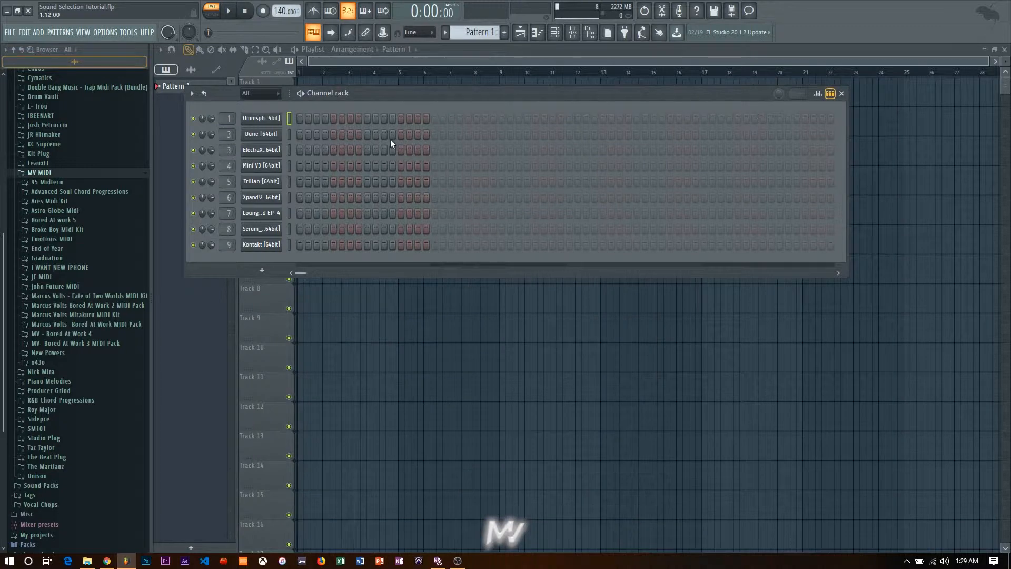
View the Serum synth and ElectraX's Synth 2 and Synth 1 settings, closing each instrument after viewing
{"action": "left_click", "coordinate": [270, 229]}
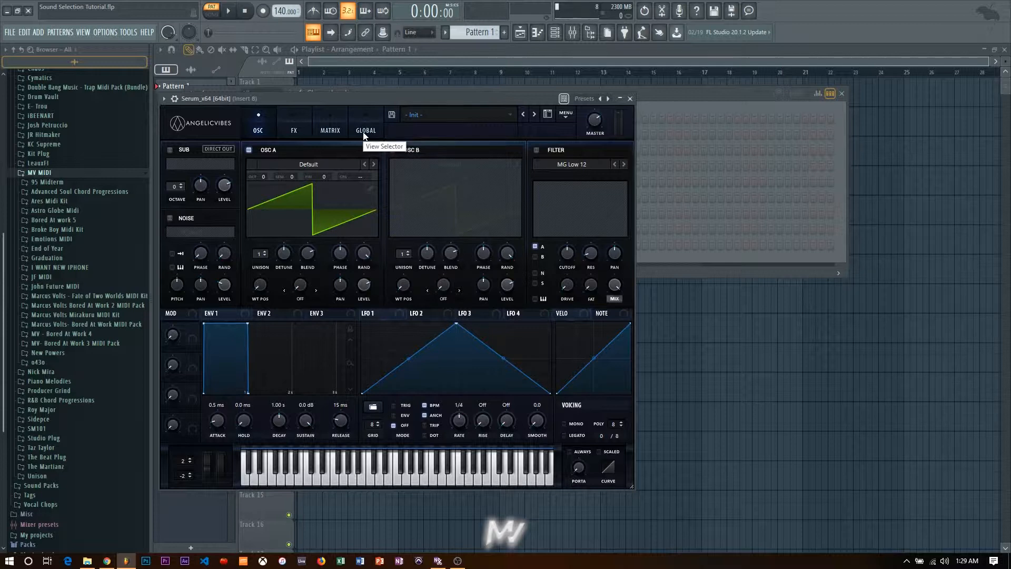
{"action": "left_click", "coordinate": [629, 98]}
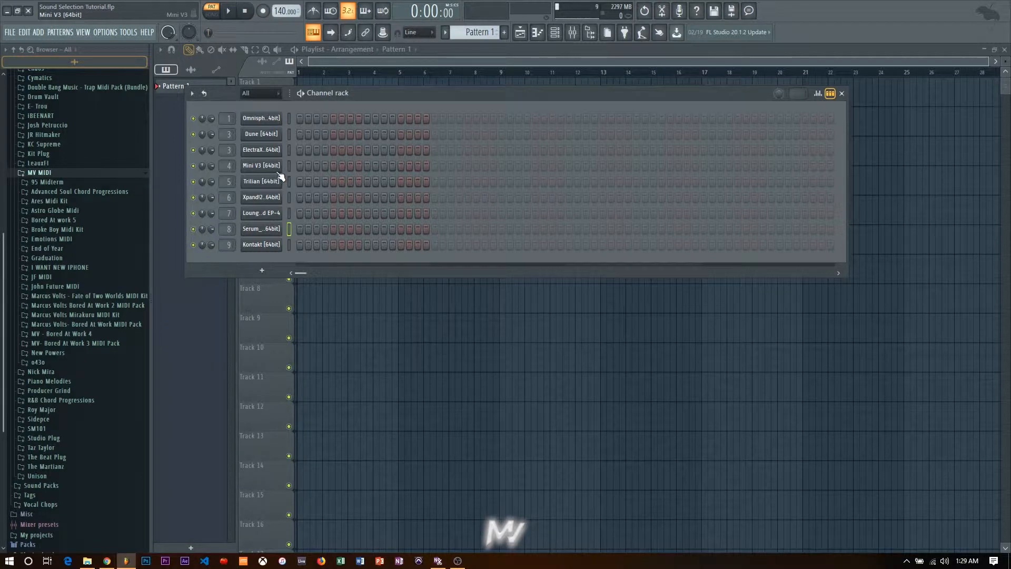
{"action": "left_click", "coordinate": [276, 153]}
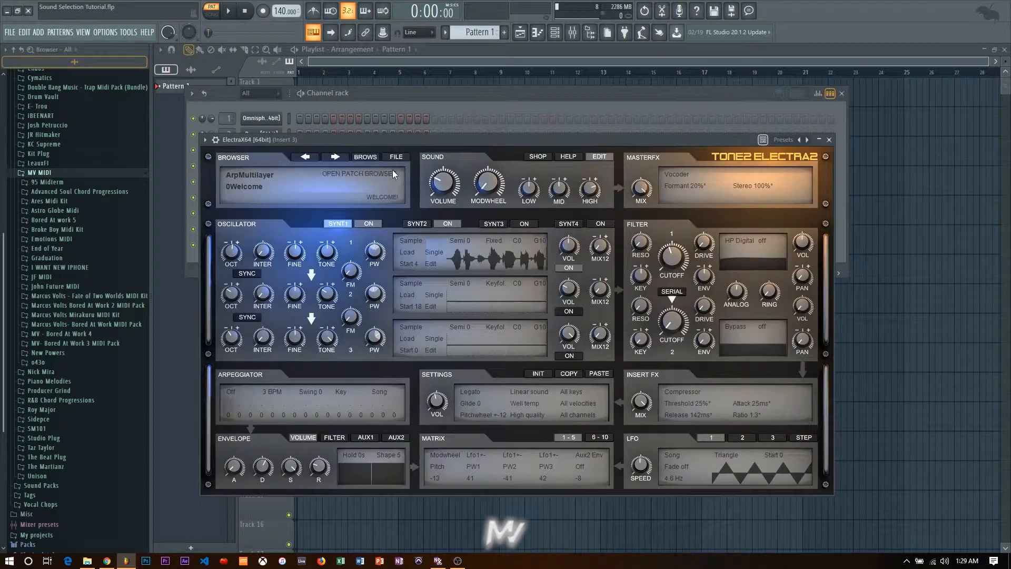
{"action": "left_click", "coordinate": [417, 223]}
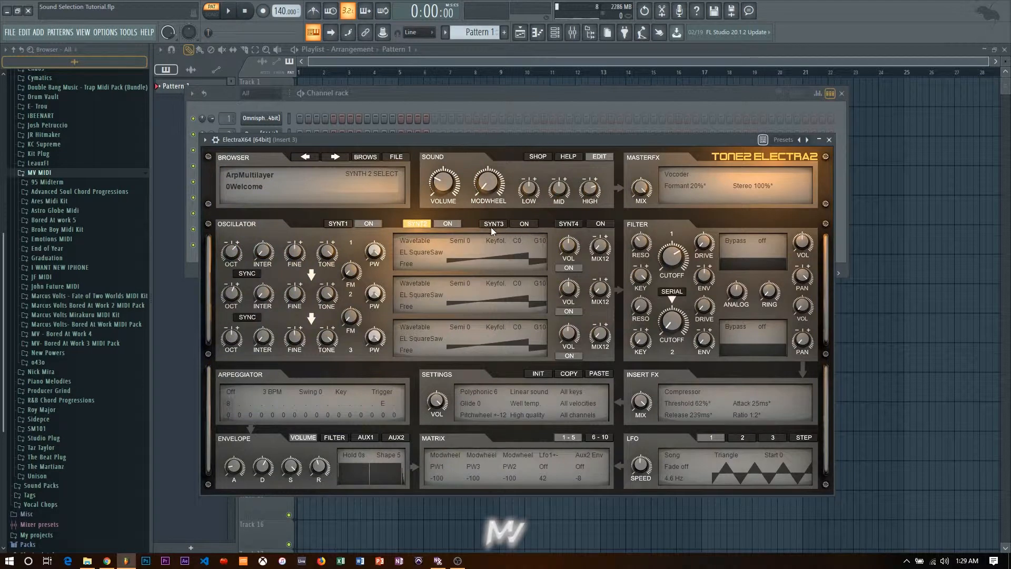
{"action": "left_click", "coordinate": [338, 223]}
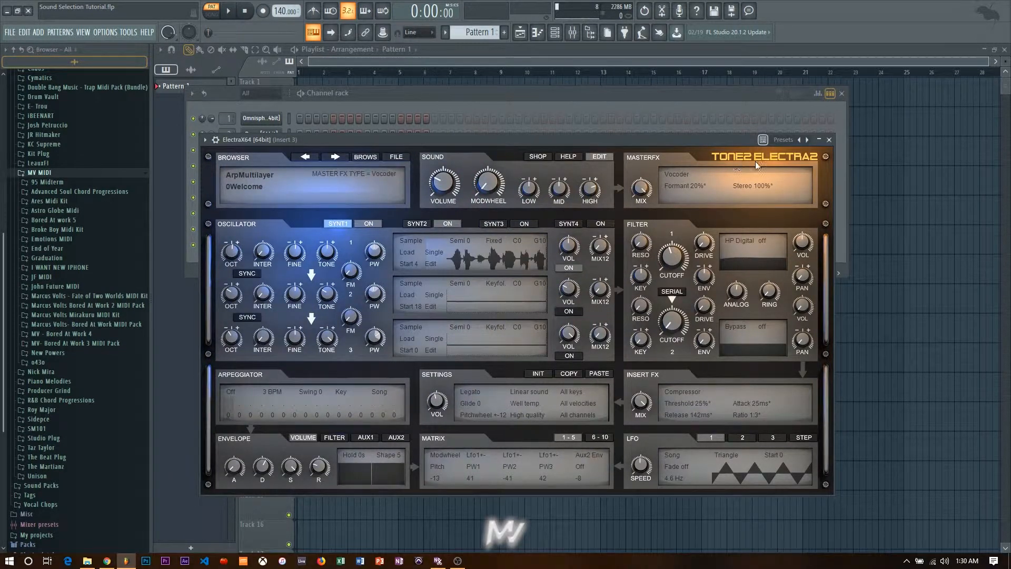
{"action": "left_click", "coordinate": [829, 140]}
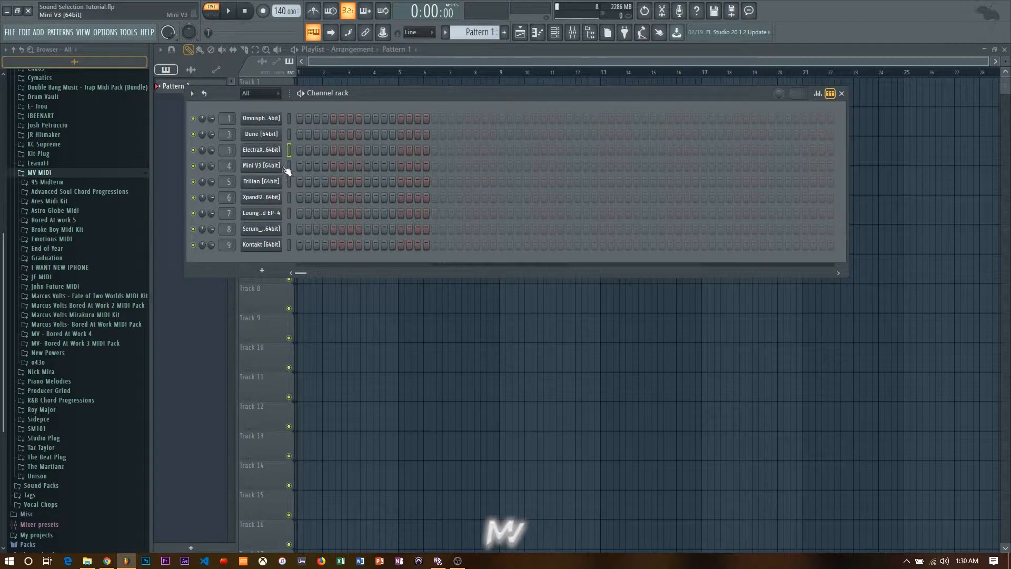
Open the Mini V3 synth from the channel rack, reposition its window to view the interface, and close it
{"action": "left_click", "coordinate": [262, 166]}
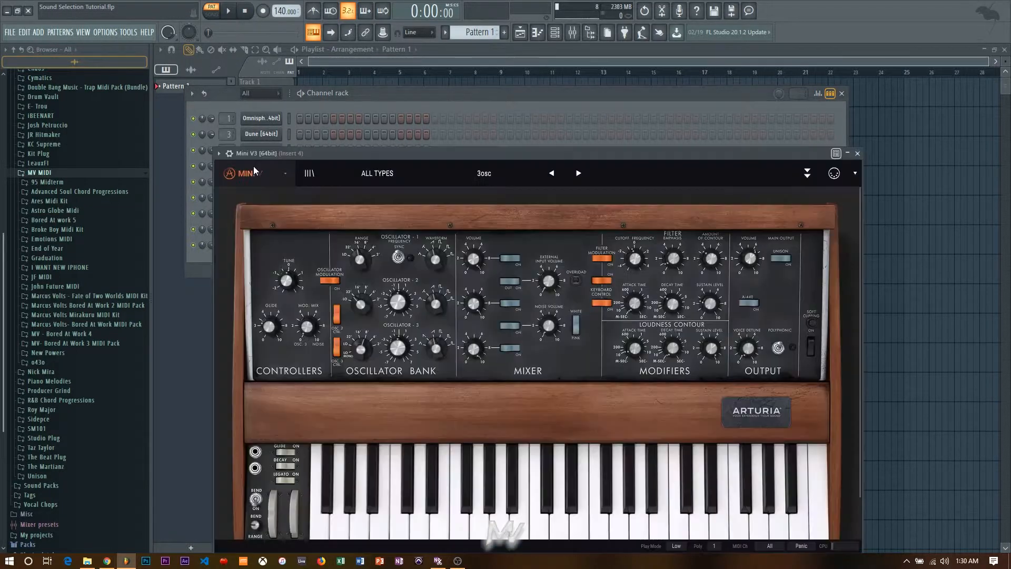
{"action": "left_click_drag", "start_coordinate": [285, 155], "coordinate": [260, 99]}
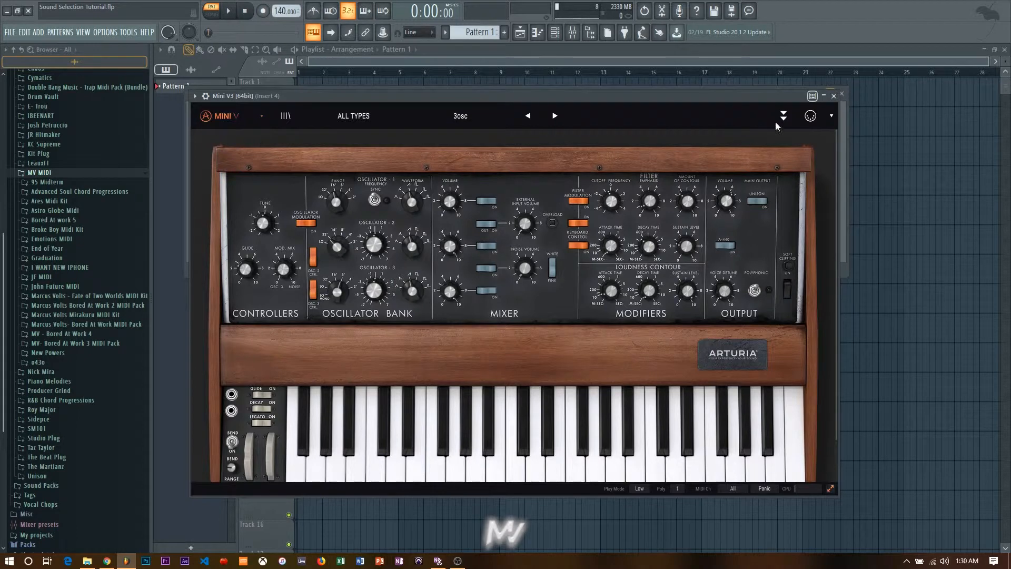
{"action": "left_click", "coordinate": [834, 95]}
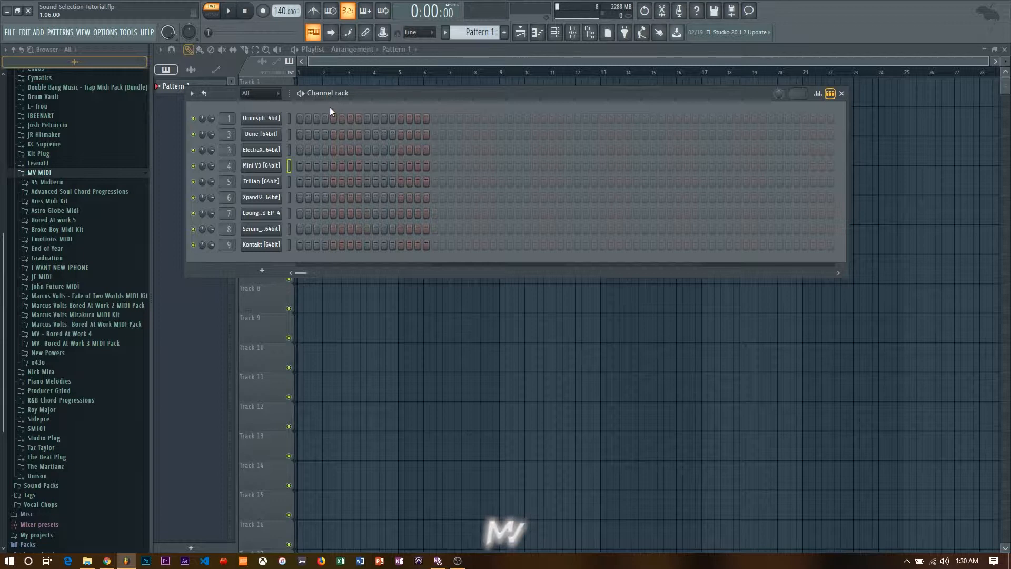
Open the Trilian bass module from the channel rack, reposition its window for viewing, and close it
{"action": "left_click", "coordinate": [272, 181]}
{"action": "left_click_drag", "start_coordinate": [362, 164], "coordinate": [346, 113]}
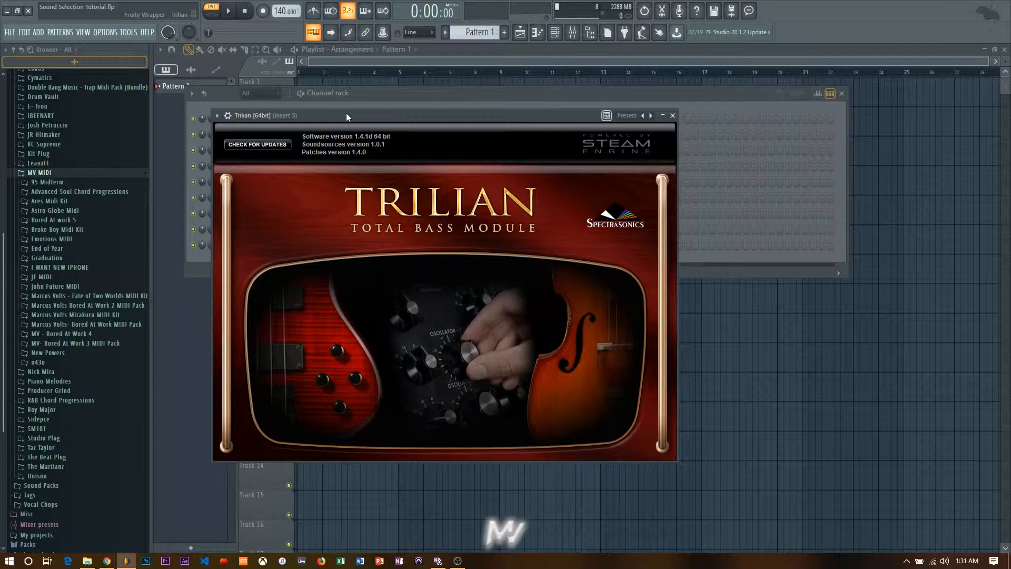
{"action": "left_click", "coordinate": [376, 193]}
{"action": "left_click", "coordinate": [672, 115]}
Reopen Omnisphere, clear the patch search, and set the patch directory to Keyscape Library before closing it
{"action": "left_click", "coordinate": [262, 118]}
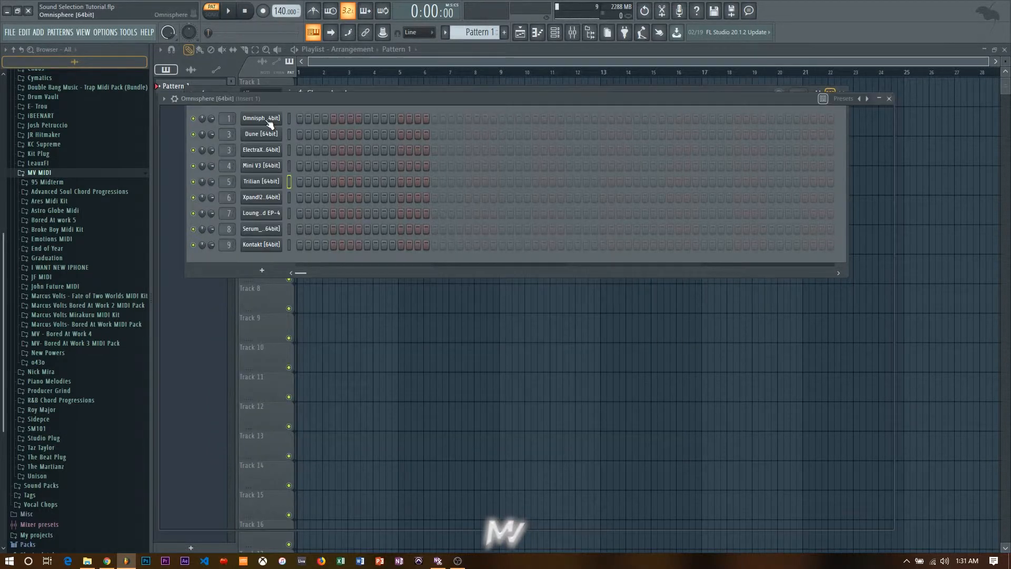
{"action": "left_click", "coordinate": [315, 162]}
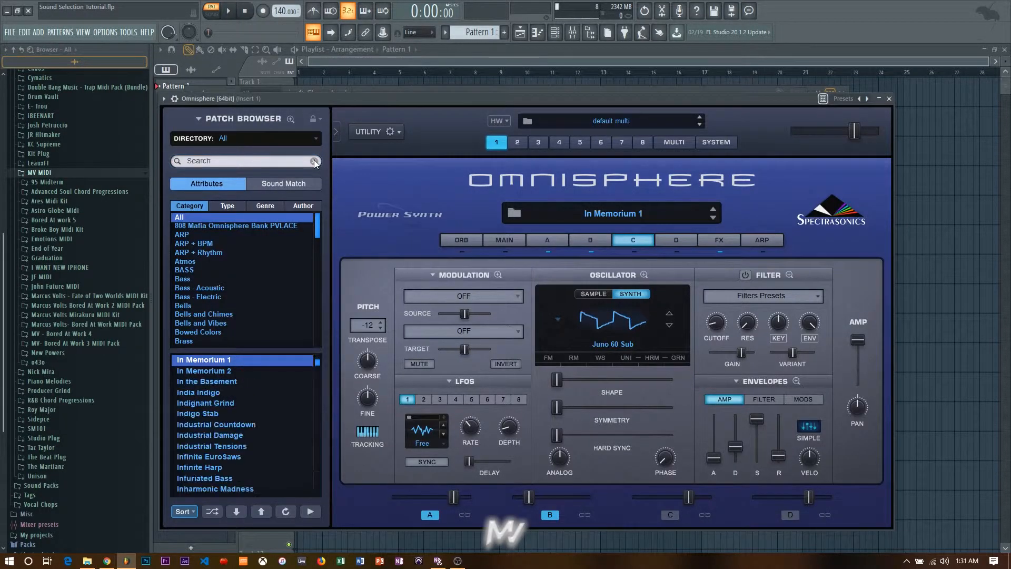
{"action": "left_click", "coordinate": [314, 139]}
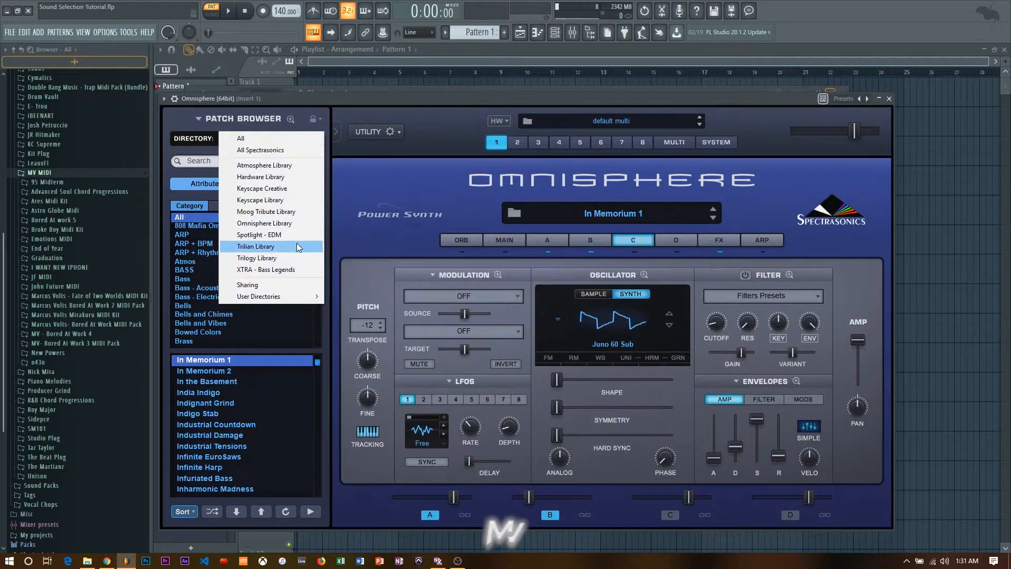
{"action": "left_click", "coordinate": [271, 200]}
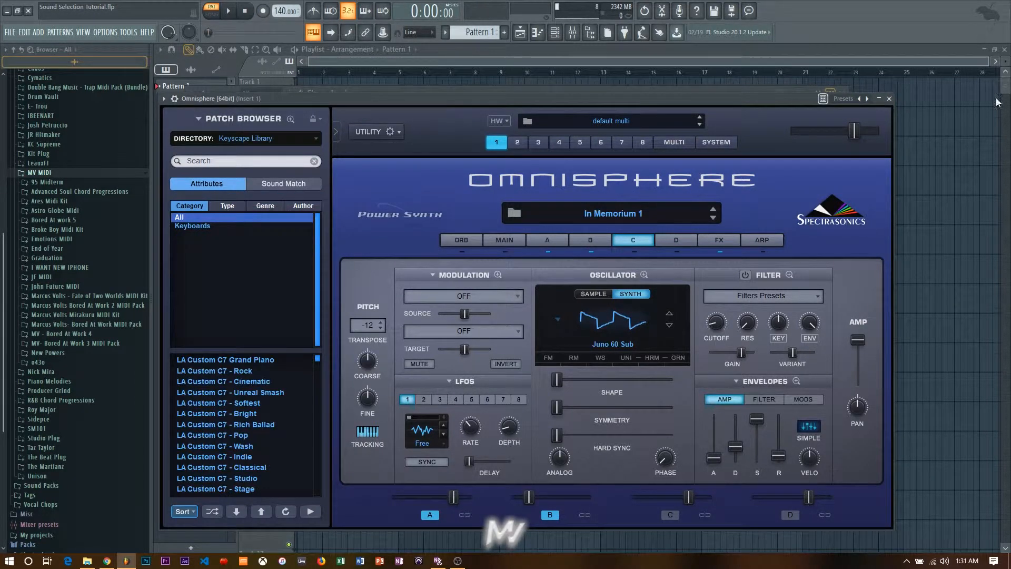
{"action": "left_click", "coordinate": [889, 98]}
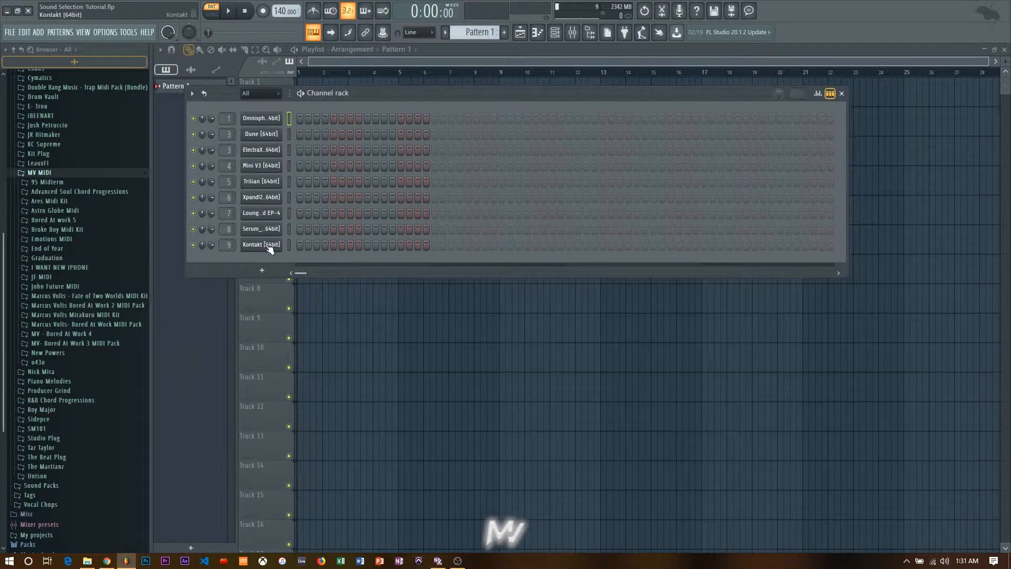
Open Kontakt from the channel rack, browse its instrument libraries, and close it
{"action": "left_click", "coordinate": [263, 246]}
{"action": "scroll", "coordinate": [308, 277], "scroll_direction": "down", "scroll_amount": 4}
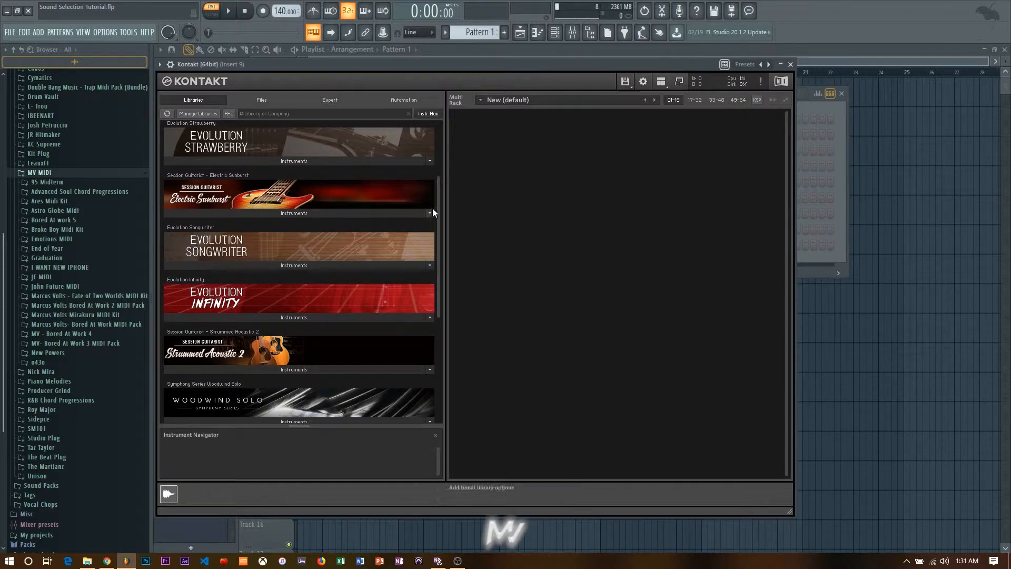
{"action": "left_click_drag", "start_coordinate": [437, 203], "coordinate": [437, 146]}
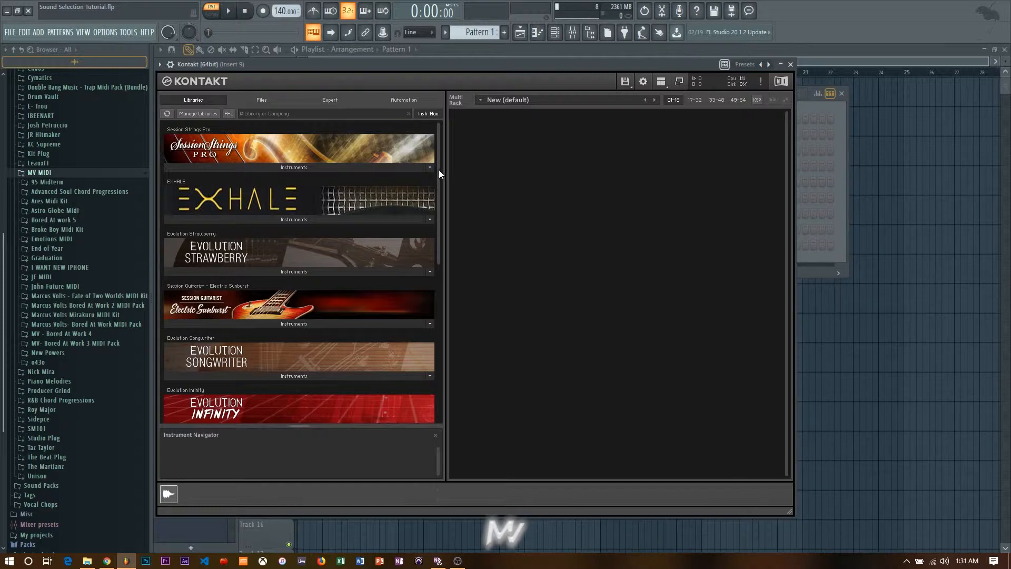
{"action": "left_click", "coordinate": [790, 64]}
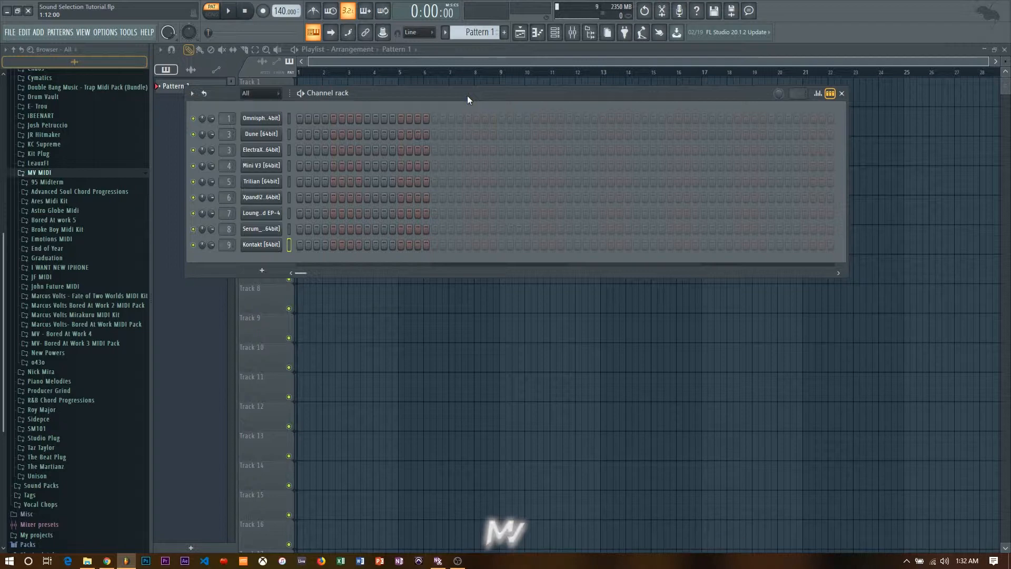
Load FabFilter Pro-Q 3 into slot 1 of mixer Insert 1 and bring up the channel rack
{"action": "left_click", "coordinate": [572, 32]}
{"action": "left_click", "coordinate": [222, 183]}
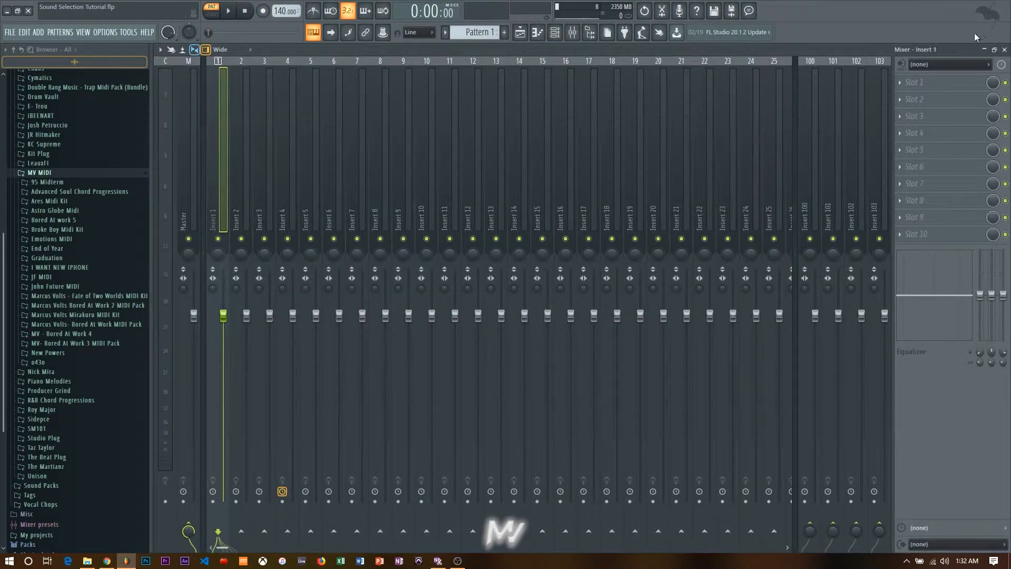
{"action": "left_click", "coordinate": [940, 79]}
{"action": "left_click", "coordinate": [518, 291]}
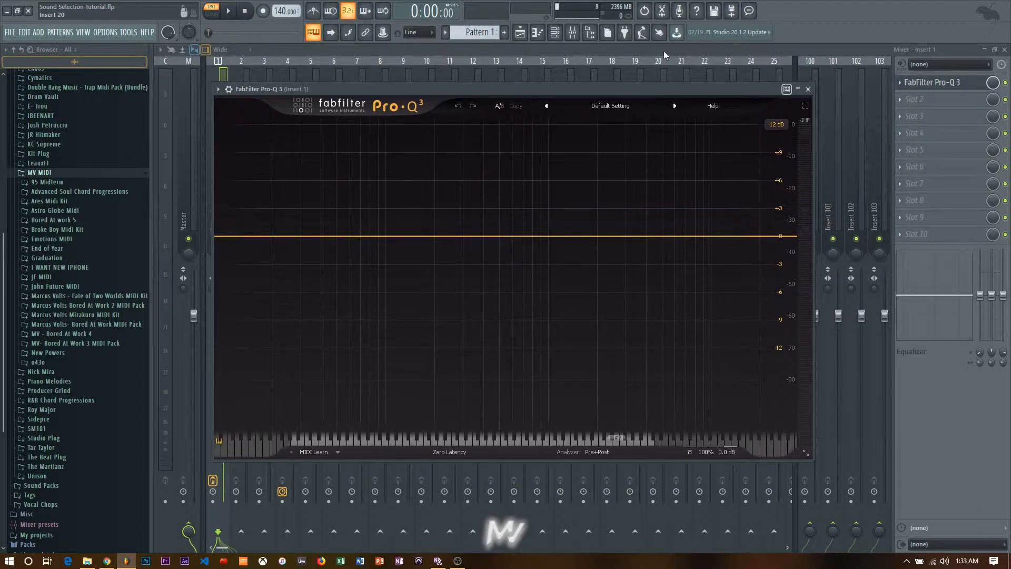
{"action": "left_click", "coordinate": [554, 32]}
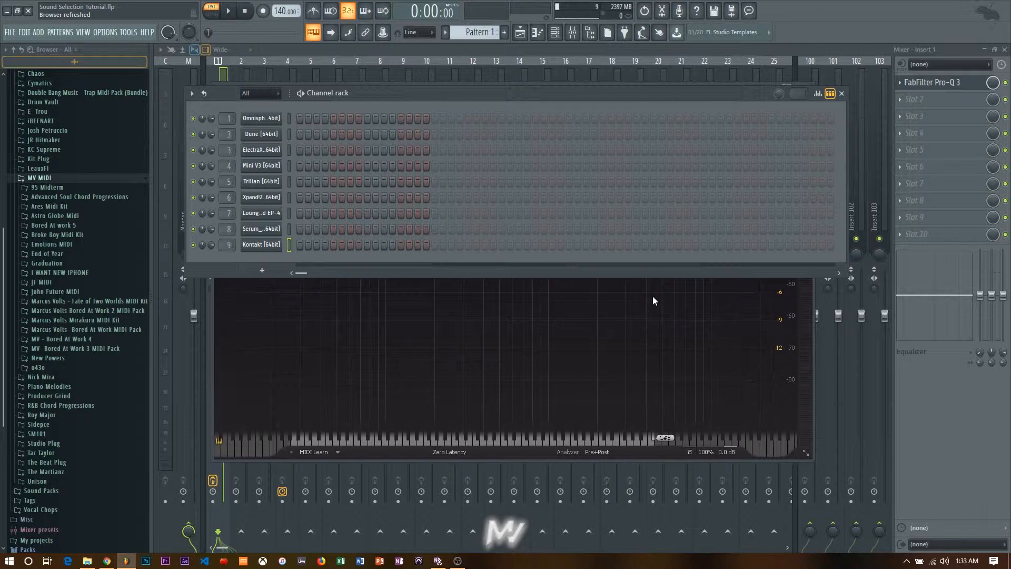
View the Serum and Omnisphere plugin windows from the channel rack, closing each, and move the channel rack slightly
{"action": "left_click", "coordinate": [262, 228]}
{"action": "left_click", "coordinate": [630, 99]}
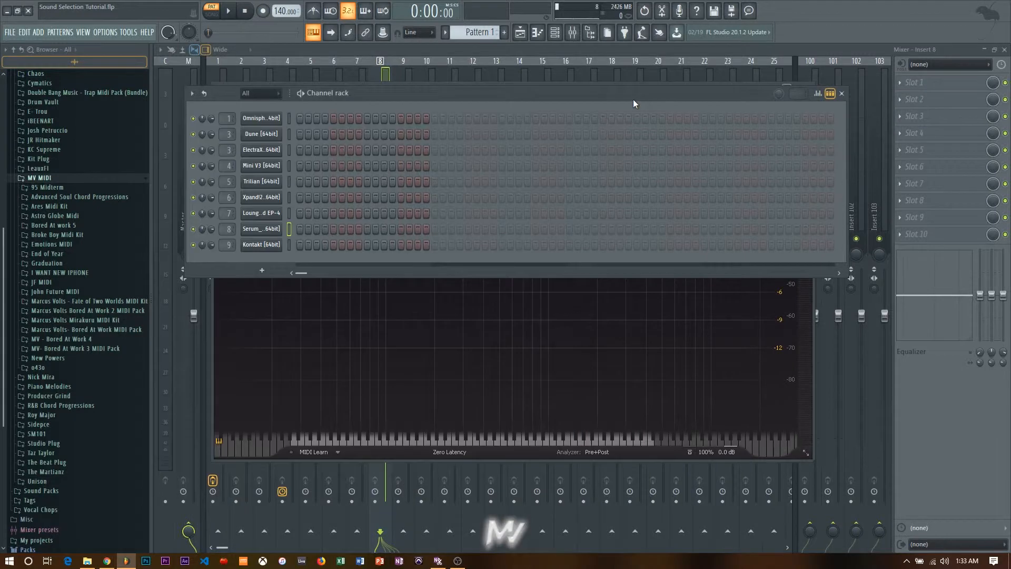
{"action": "left_click", "coordinate": [266, 118]}
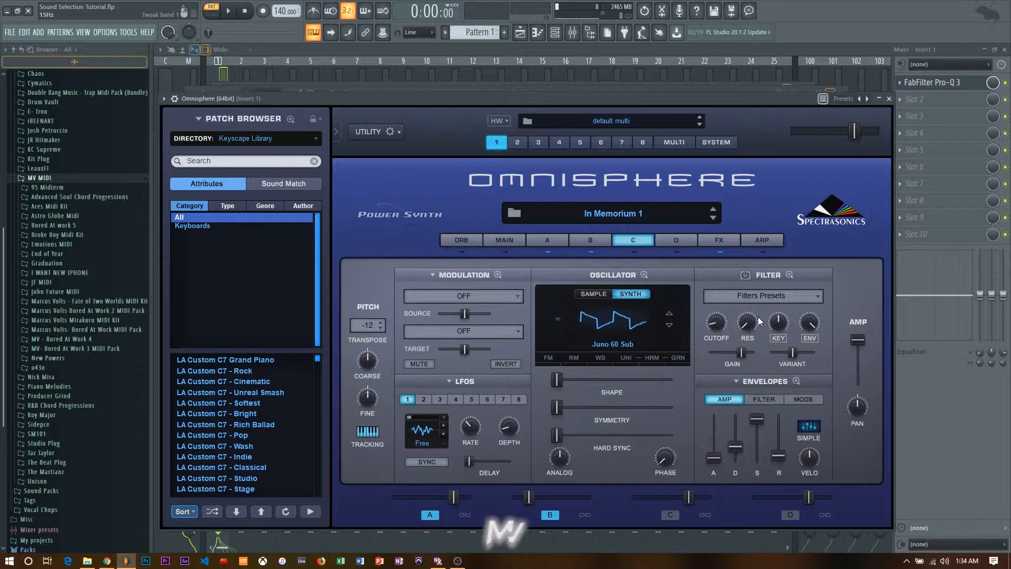
{"action": "left_click", "coordinate": [889, 99]}
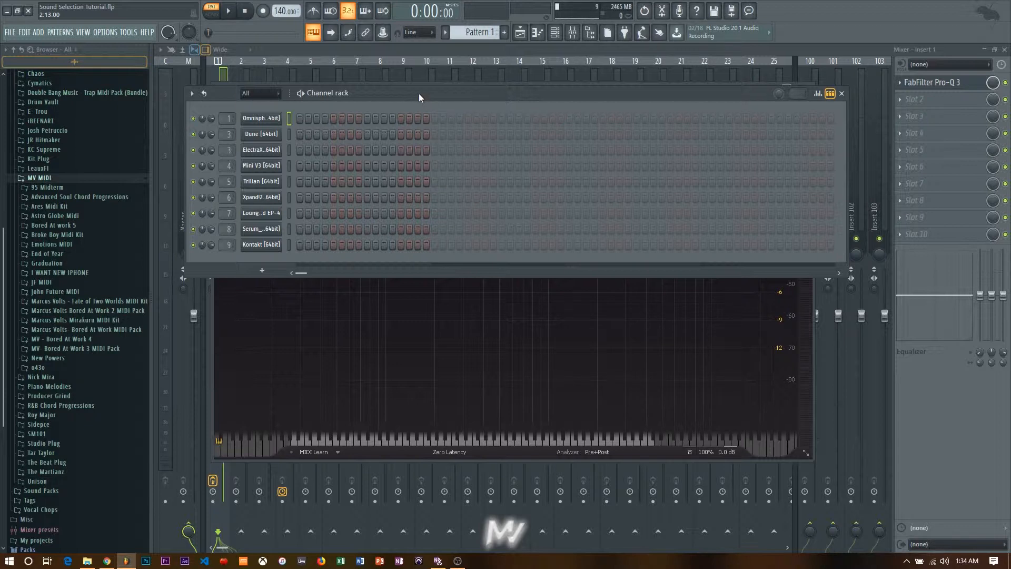
{"action": "left_click_drag", "start_coordinate": [419, 92], "coordinate": [399, 94]}
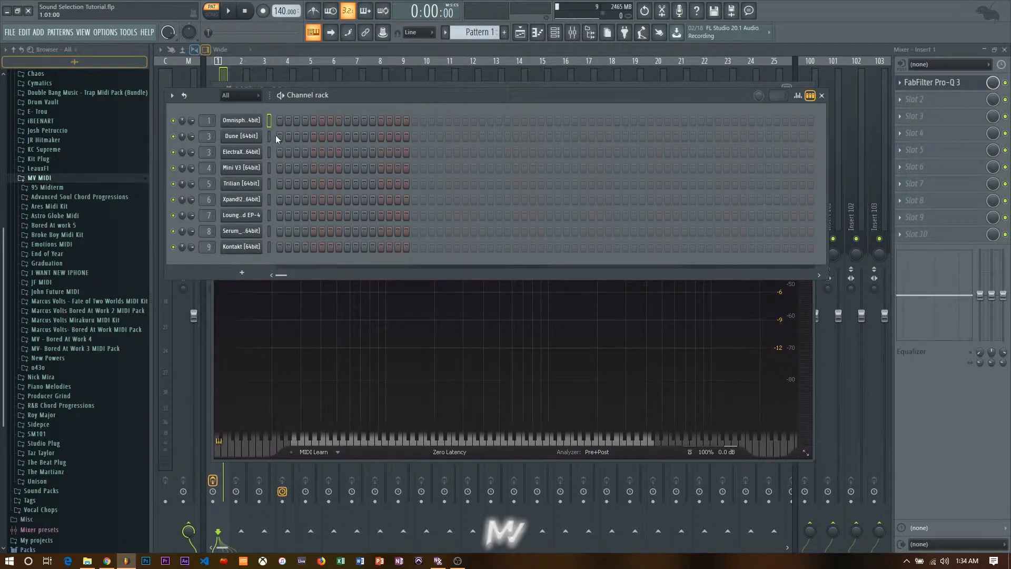
Load the LA Custom C7 - Wash patch from the Keyscape Library in Omnisphere and bring the channel rack forward
{"action": "left_click", "coordinate": [251, 119]}
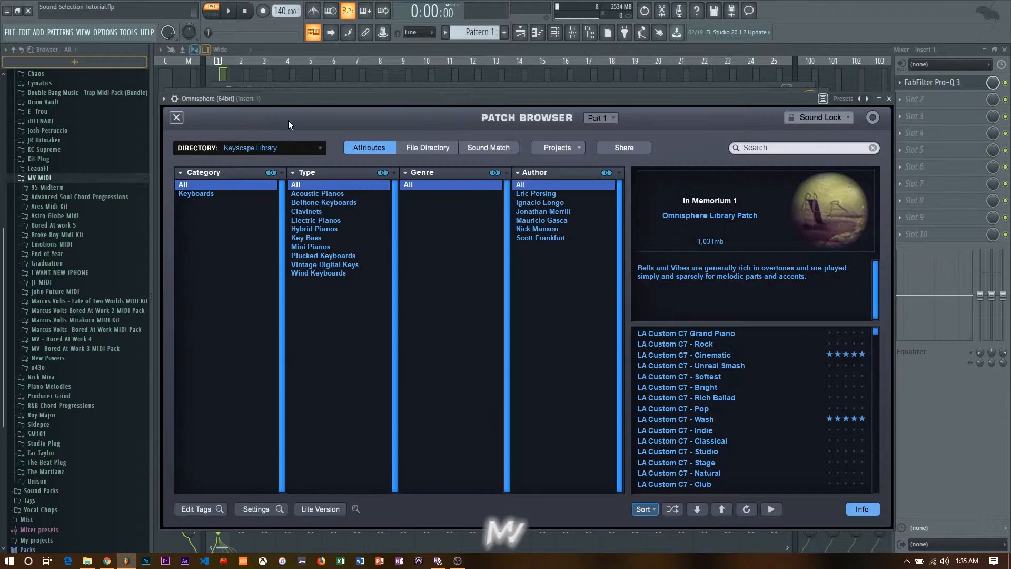
{"action": "left_click", "coordinate": [709, 419]}
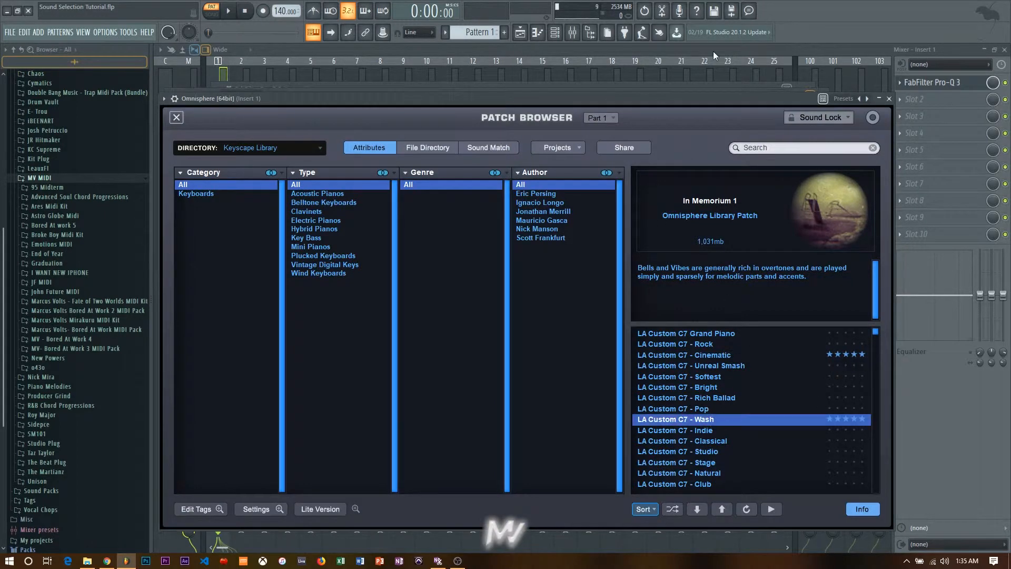
{"action": "left_click", "coordinate": [554, 32]}
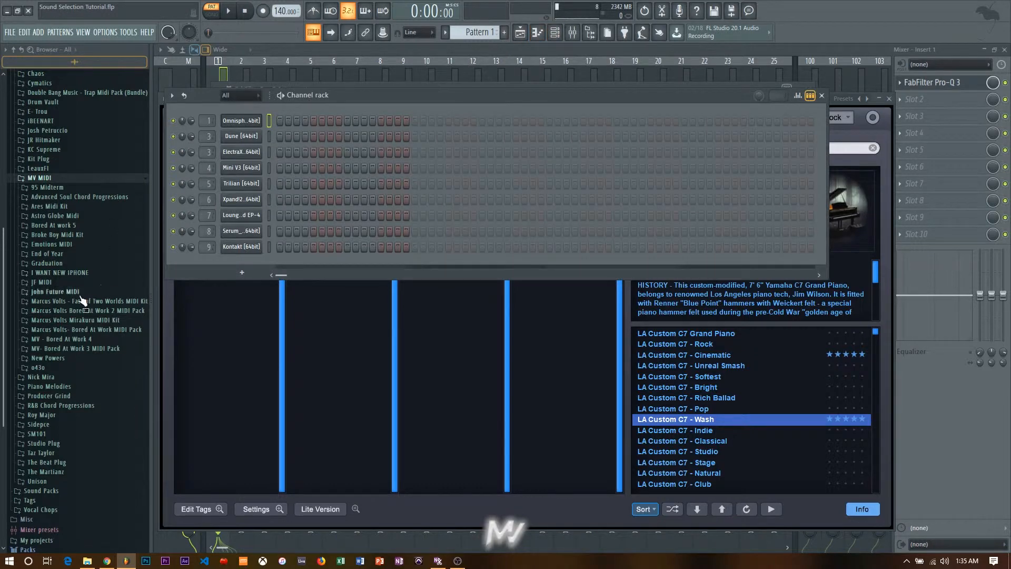
Import Lusty MF 140 BPM from the Emotions MIDI folder onto the Omnisphere channel and audition it in the piano roll
{"action": "left_click", "coordinate": [68, 244]}
{"action": "left_click_drag", "start_coordinate": [48, 286], "coordinate": [244, 120]}
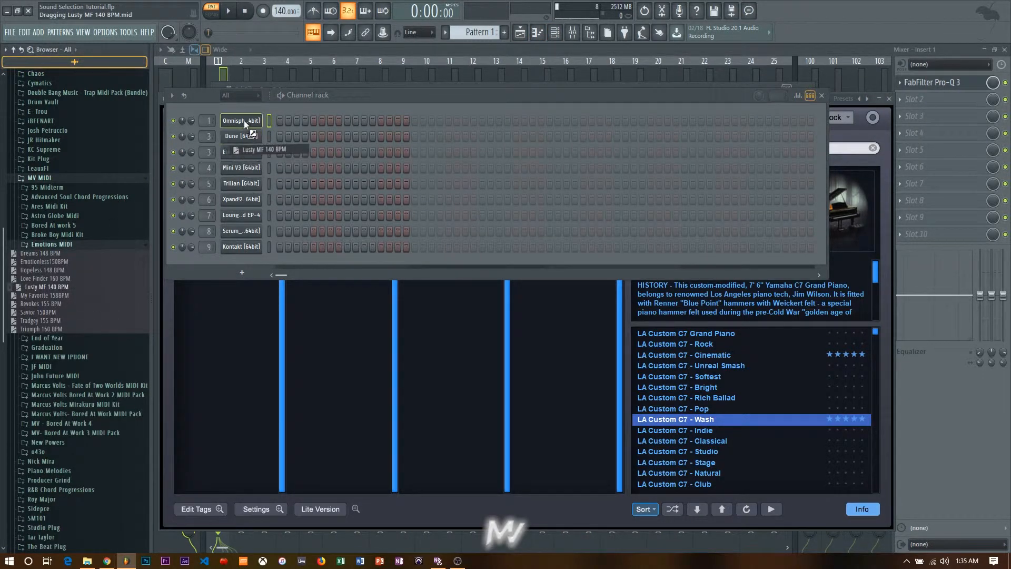
{"action": "key", "text": "space"}
{"action": "left_click", "coordinate": [474, 124]}
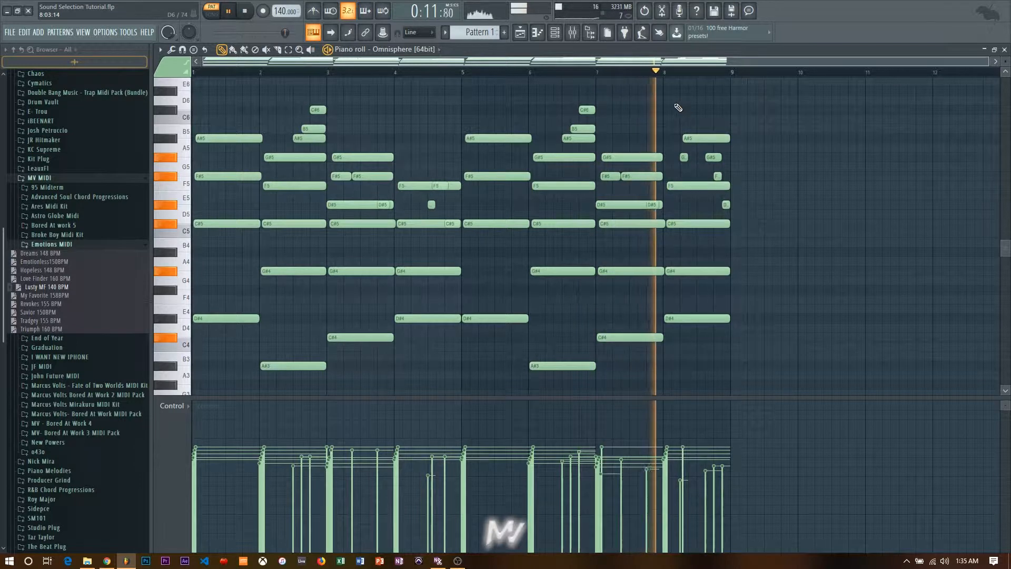
{"action": "key", "text": "space"}
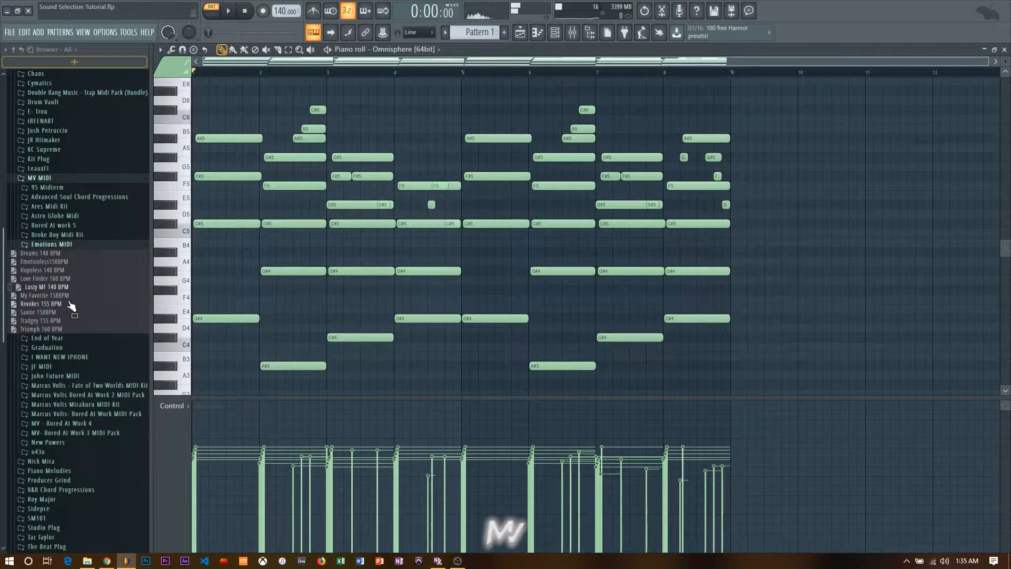
Try the Revokes, Savior, Tradgey, Triumph and Dreams MIDI files from the Emotions MIDI folder in Omnisphere's piano roll
{"action": "left_click_drag", "start_coordinate": [53, 304], "coordinate": [442, 137]}
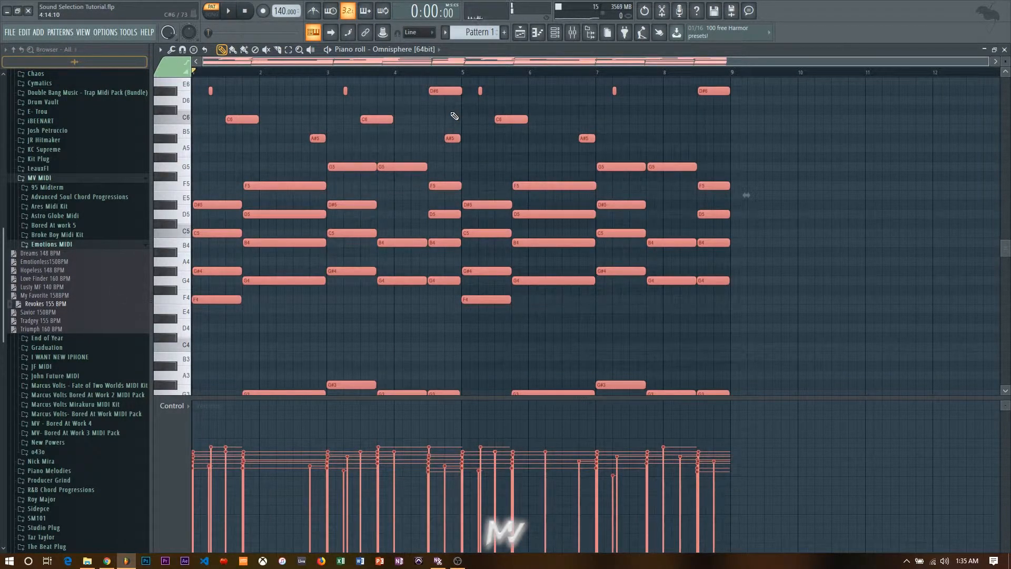
{"action": "key", "text": "space"}
{"action": "key", "text": "space"}
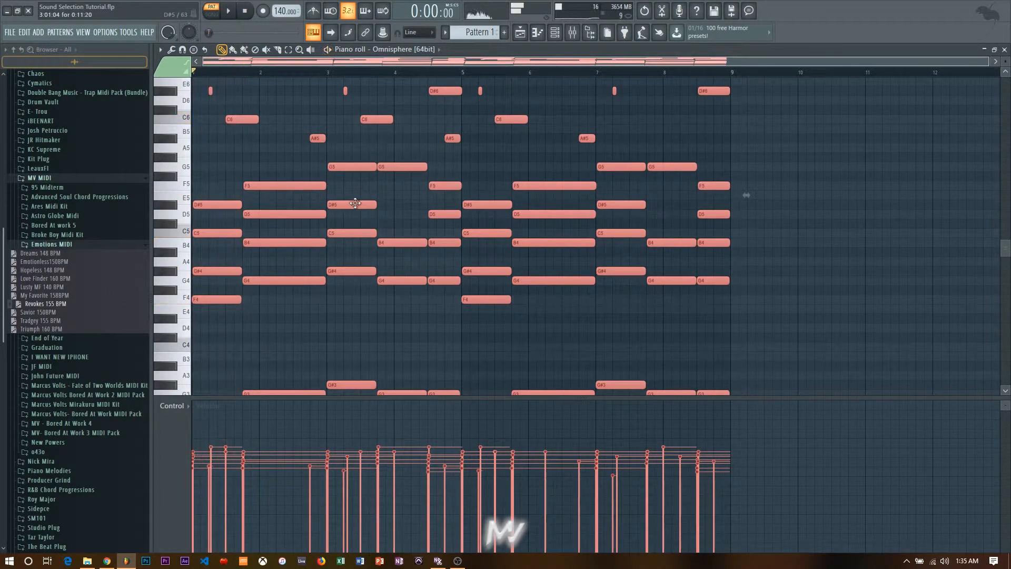
{"action": "left_click", "coordinate": [48, 311]}
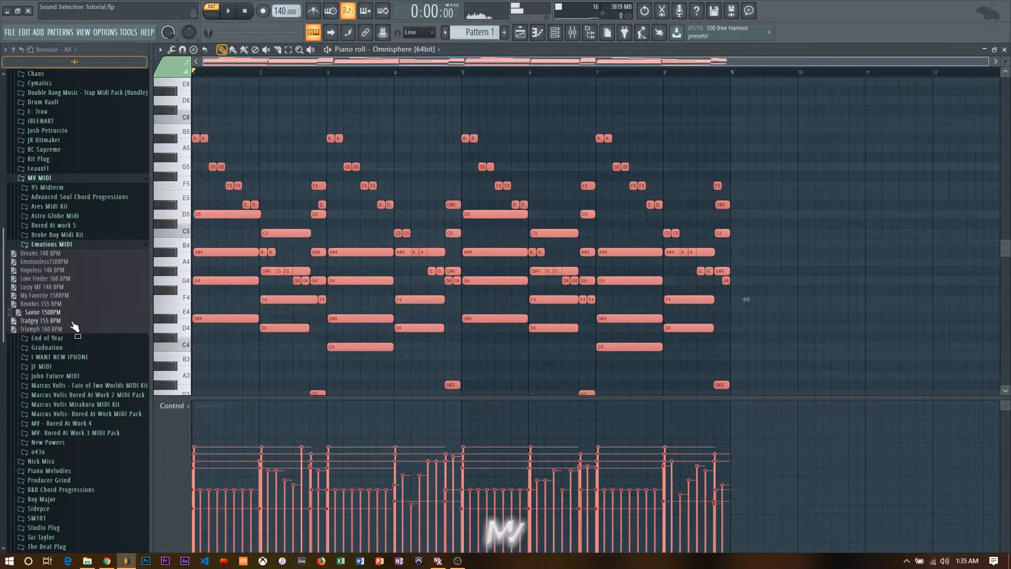
{"action": "left_click_drag", "start_coordinate": [72, 322], "coordinate": [316, 224]}
{"action": "left_click_drag", "start_coordinate": [55, 329], "coordinate": [287, 232]}
{"action": "key", "text": "space"}
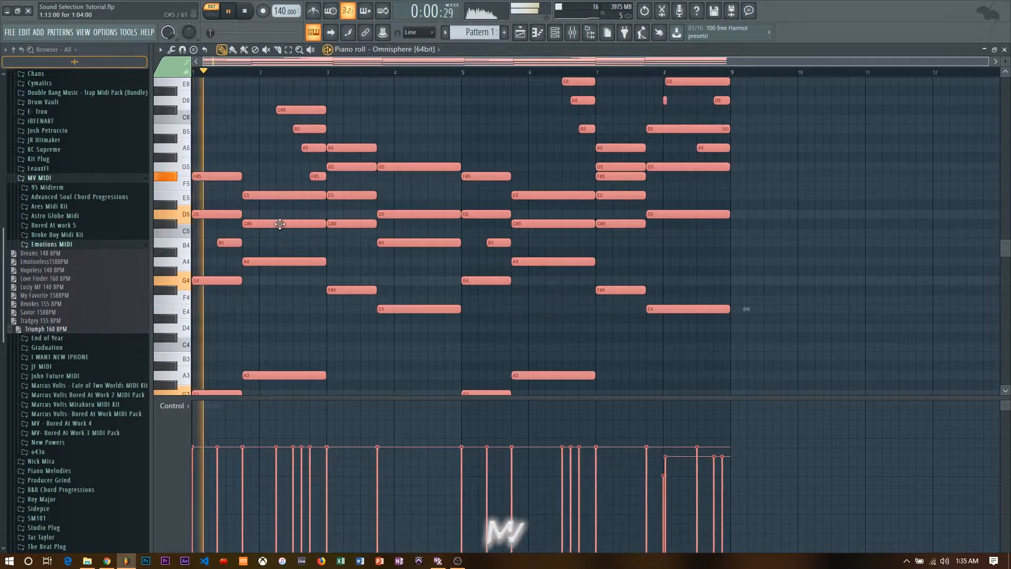
{"action": "key", "text": "space"}
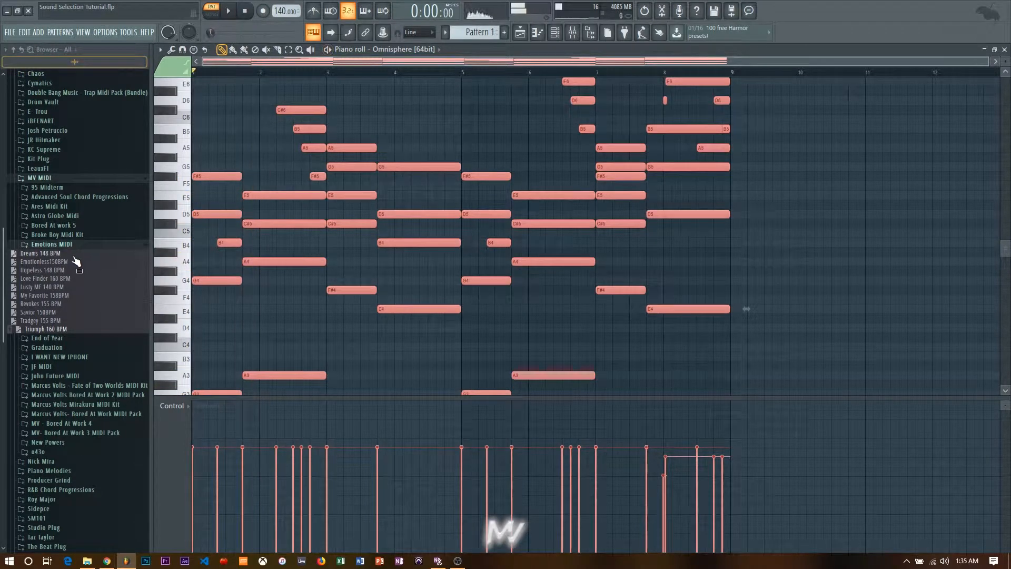
{"action": "left_click", "coordinate": [78, 254]}
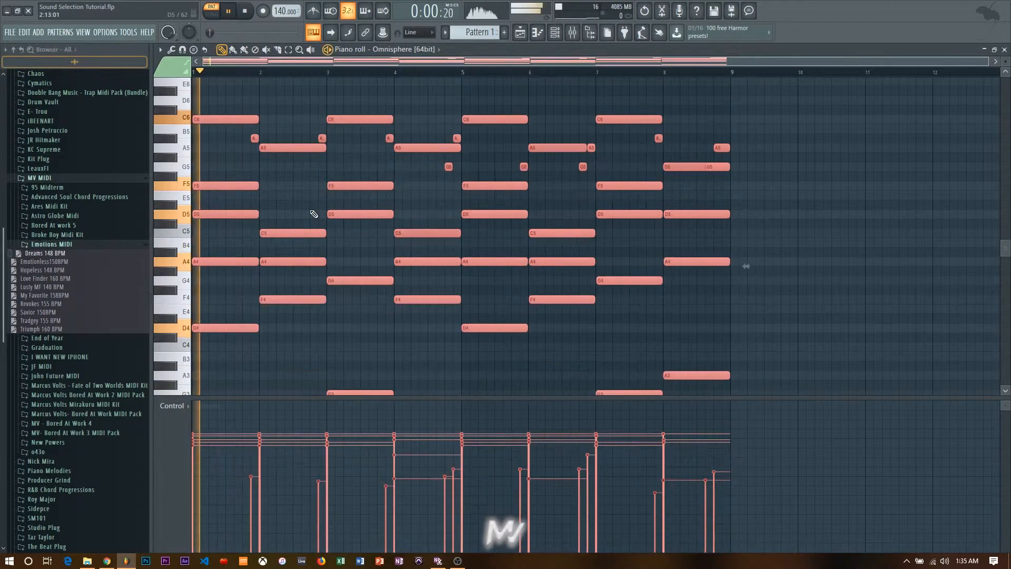
Import Basic Sad Sauce 140 BPM from the Graduation folder into Omnisphere's piano roll, play it, and collapse the folder
{"action": "left_click", "coordinate": [79, 244]}
{"action": "left_click", "coordinate": [69, 263]}
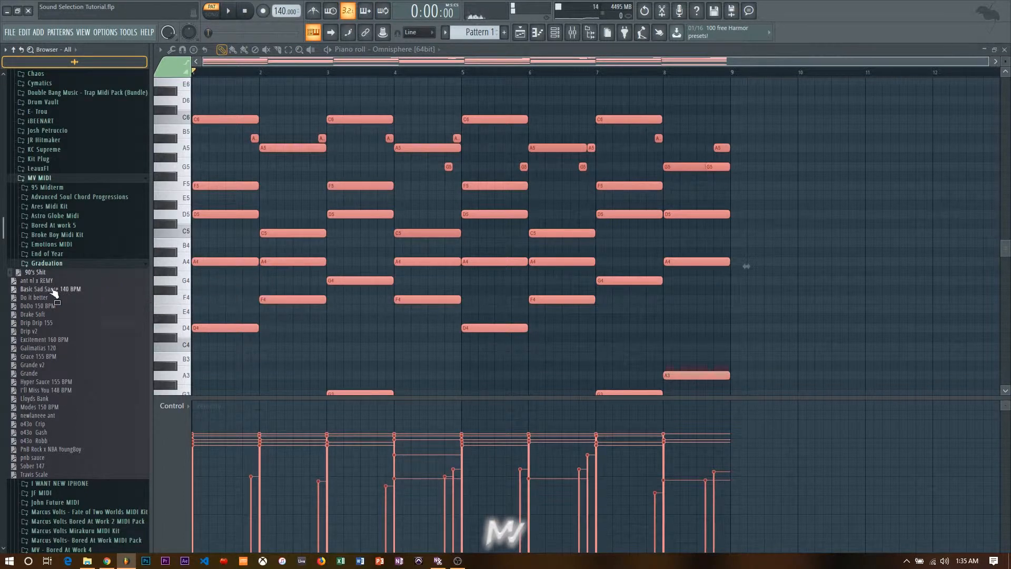
{"action": "left_click_drag", "start_coordinate": [53, 289], "coordinate": [240, 269]}
{"action": "key", "text": "space"}
{"action": "left_click", "coordinate": [84, 264]}
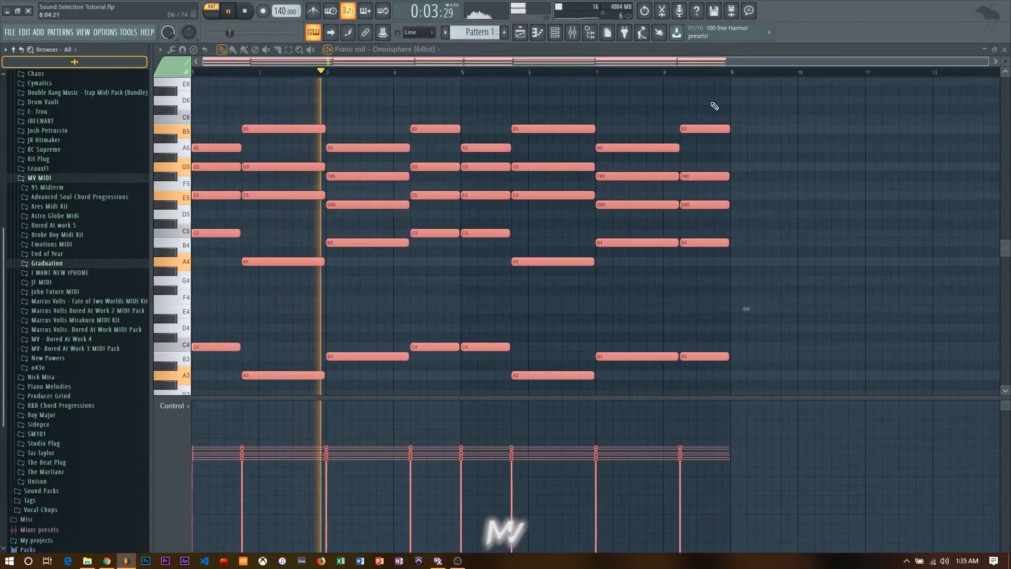
Add a 30 dB/oct high-cut band at about 1253 Hz in FabFilter Pro-Q 3 on Insert 1 and play the pattern
{"action": "left_click", "coordinate": [590, 35]}
{"action": "left_click", "coordinate": [911, 84]}
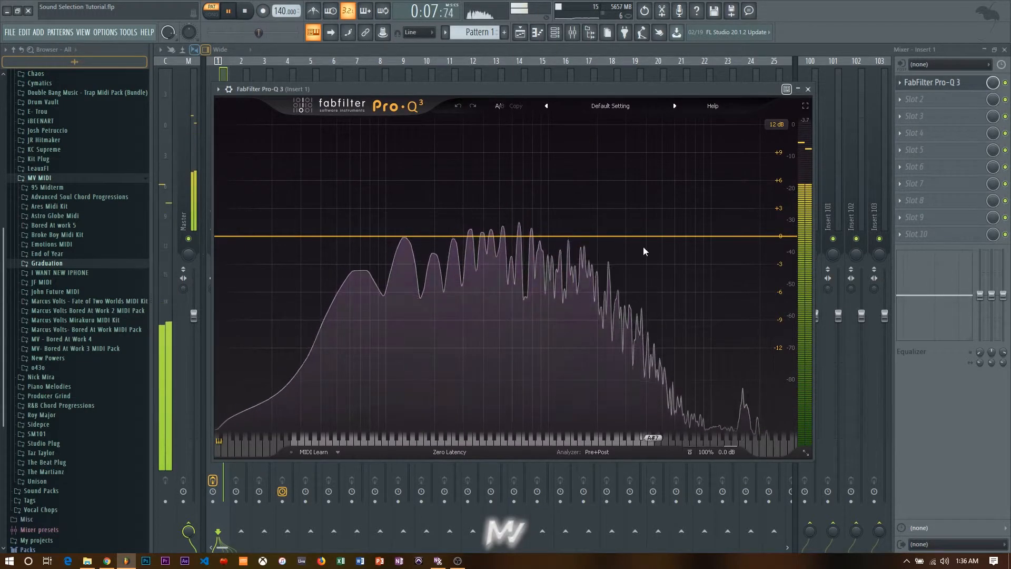
{"action": "key", "text": "space"}
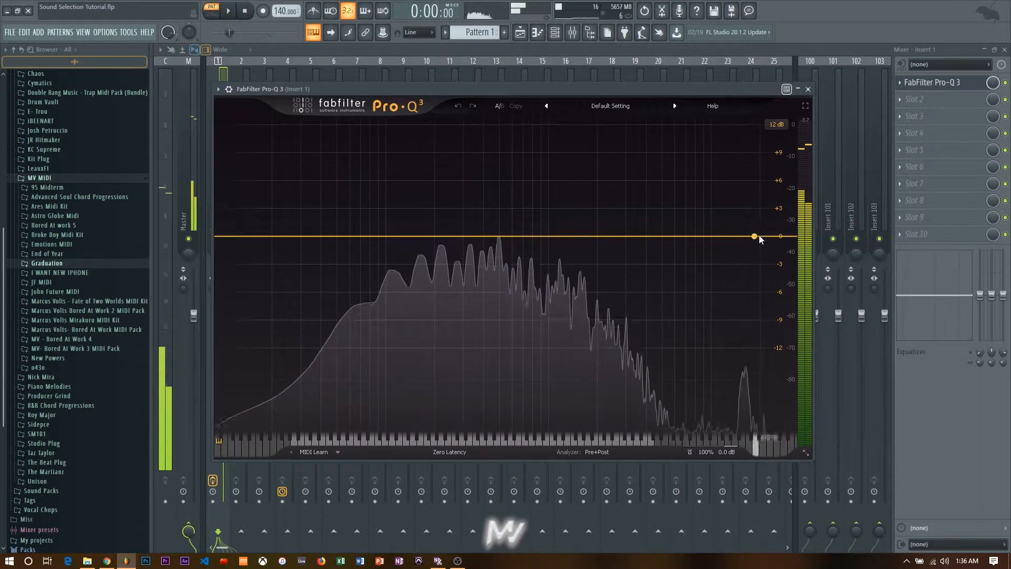
{"action": "left_click", "coordinate": [773, 236]}
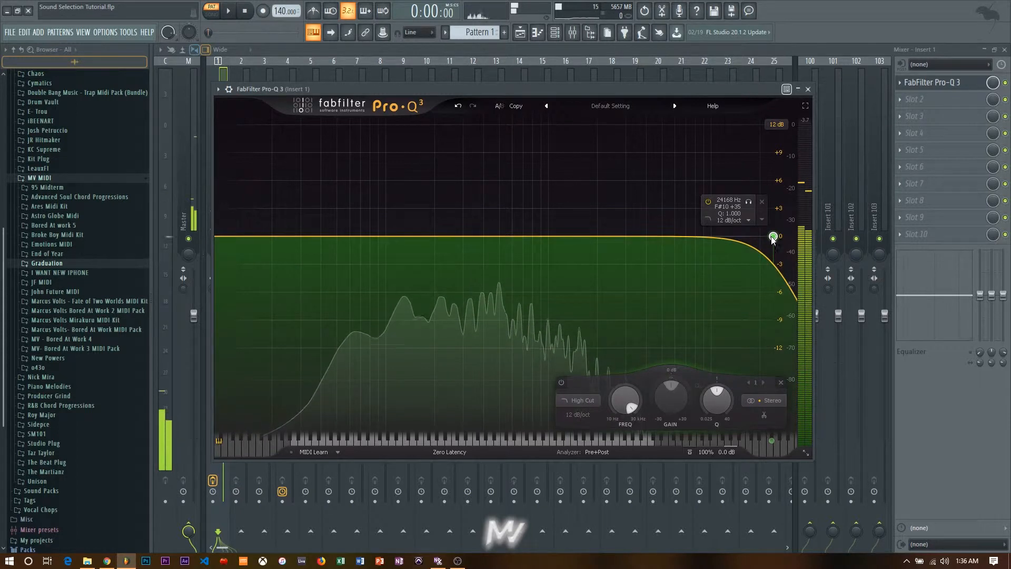
{"action": "scroll", "coordinate": [773, 238], "scroll_direction": "up", "scroll_amount": 3}
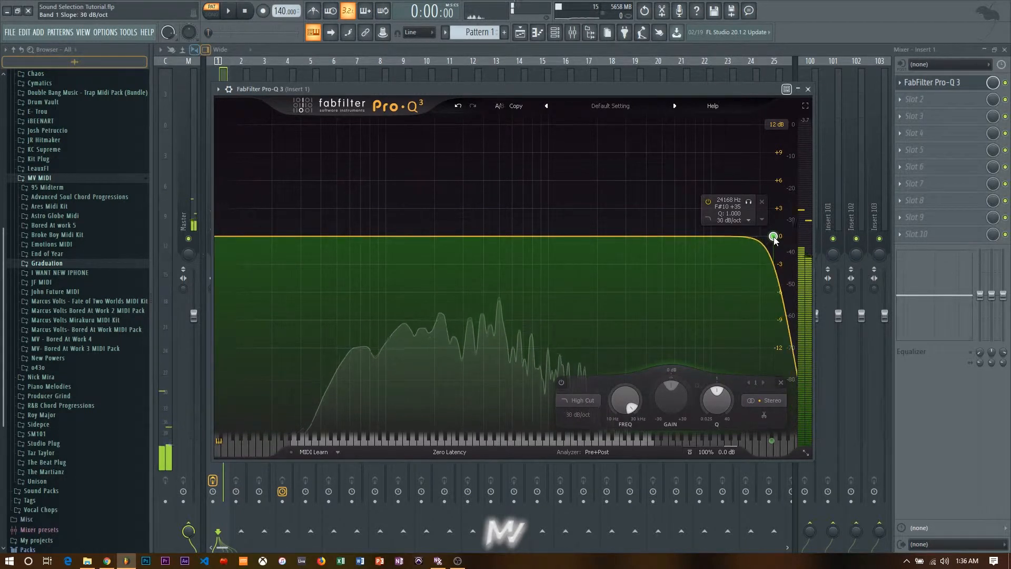
{"action": "left_click_drag", "start_coordinate": [773, 236], "coordinate": [564, 243]}
{"action": "key", "text": "space"}
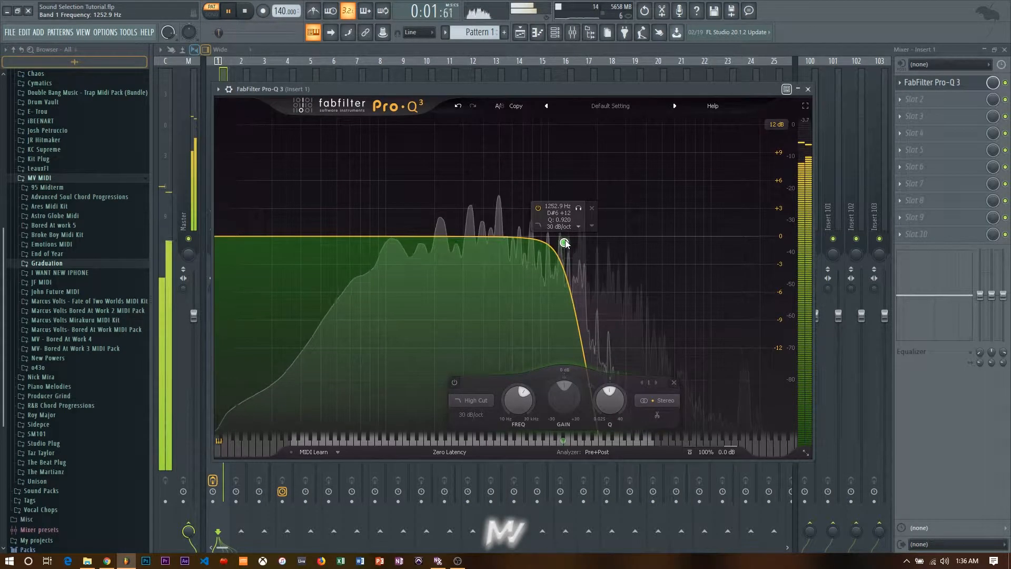
Strum the chords in Omnisphere's piano roll with the Strumizer, raising the start time strength
{"action": "left_click", "coordinate": [566, 33]}
{"action": "key", "text": "space"}
{"action": "left_click", "coordinate": [332, 117]}
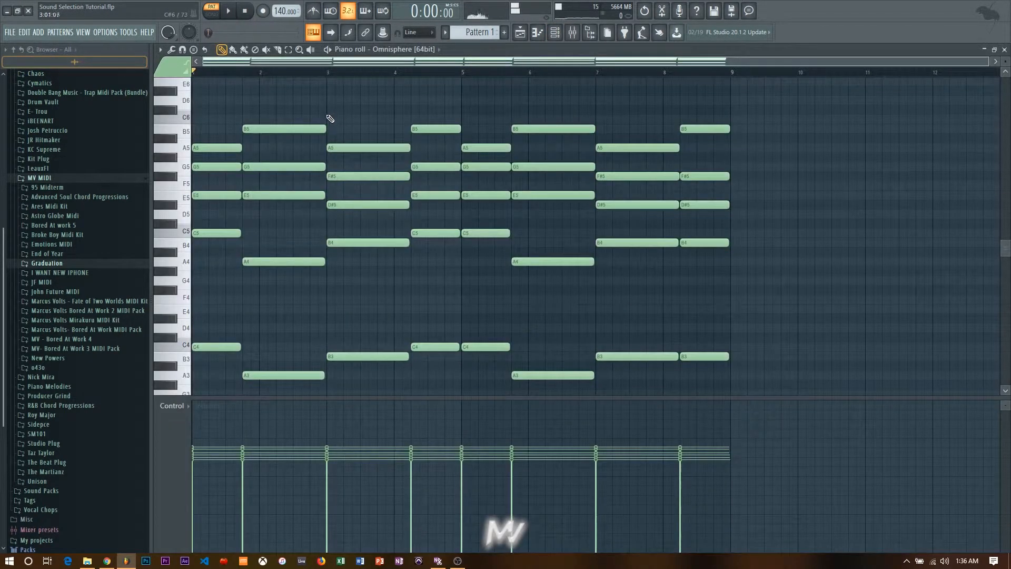
{"action": "key", "text": "alt+s"}
{"action": "left_click_drag", "start_coordinate": [333, 229], "coordinate": [333, 216]}
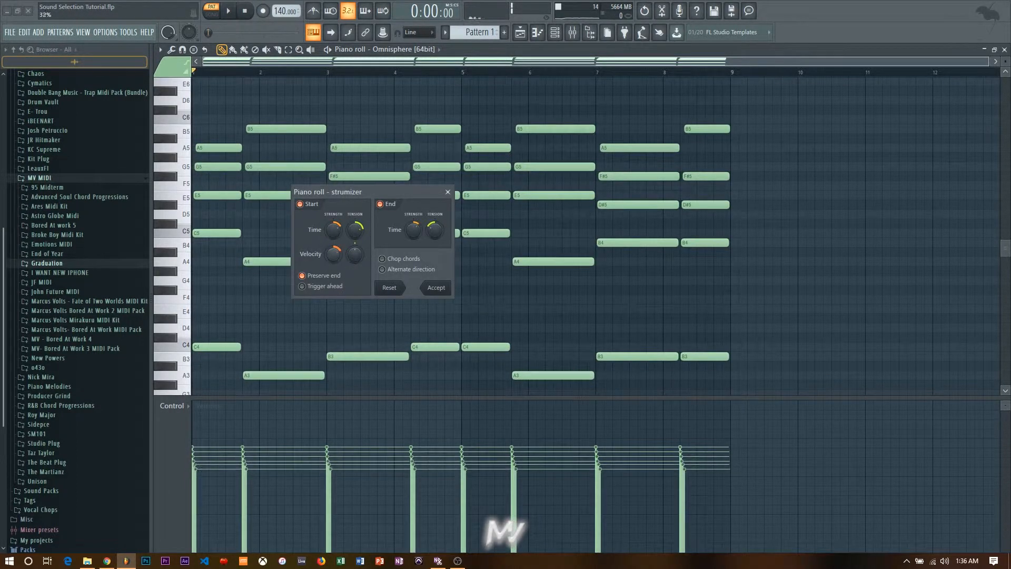
{"action": "left_click", "coordinate": [437, 288]}
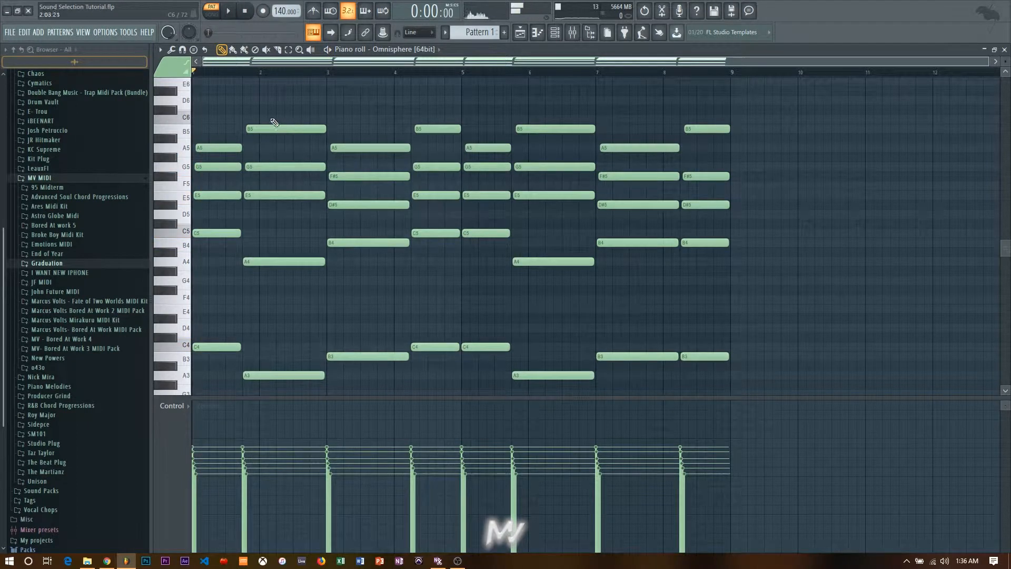
Select all the piano roll notes, lower their velocities, and audition the chords
{"action": "key", "text": "ctrl+a"}
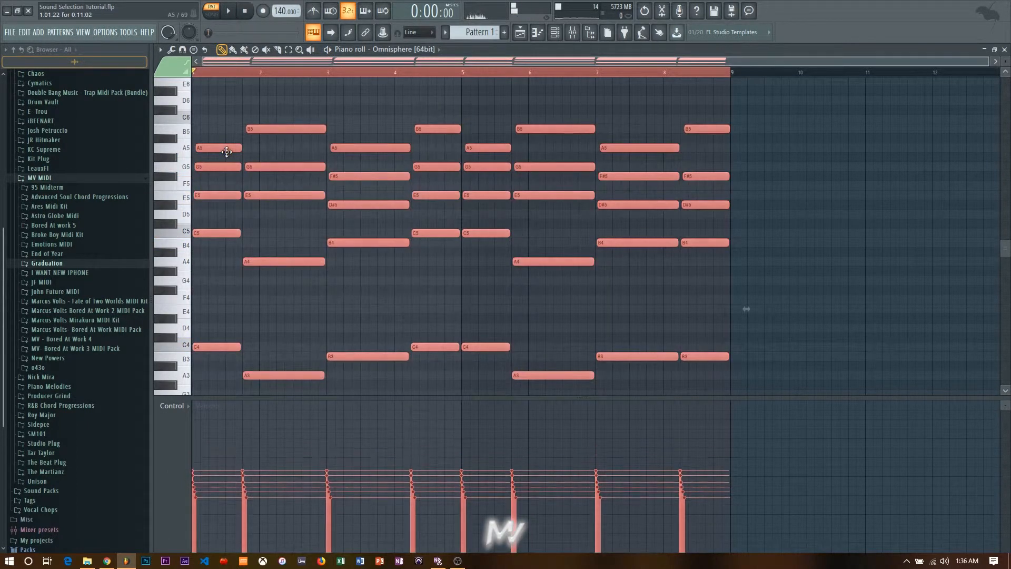
{"action": "key", "text": "space"}
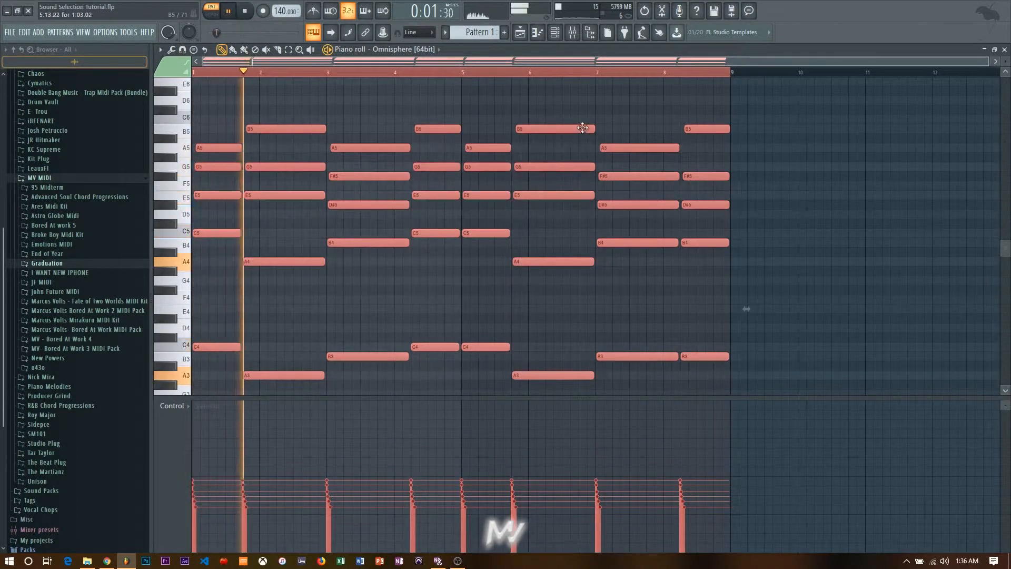
{"action": "key", "text": "space"}
Delete the row of C4, A3 and B3 bass notes beneath the chords and play the pattern
{"action": "right_click", "coordinate": [208, 345]}
{"action": "right_click", "coordinate": [431, 346]}
{"action": "right_click", "coordinate": [485, 346]}
{"action": "right_click", "coordinate": [553, 375]}
{"action": "right_click", "coordinate": [637, 356]}
{"action": "right_click", "coordinate": [702, 356]}
{"action": "key", "text": "space"}
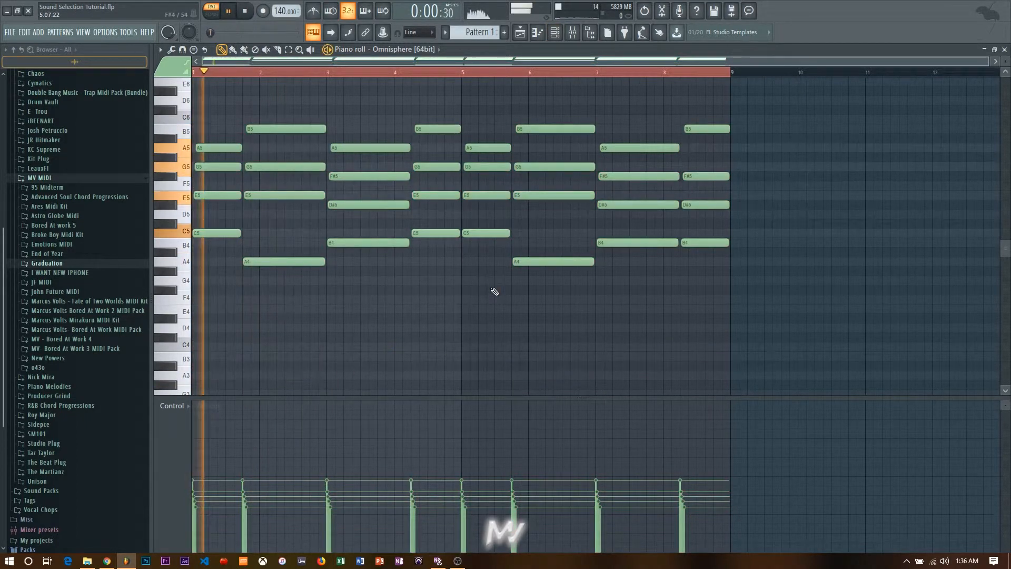
Delete the remaining low bass notes in the octave below across the whole pattern and play the chords alone
{"action": "scroll", "coordinate": [525, 286], "scroll_direction": "down", "scroll_amount": 6}
{"action": "key", "text": "space"}
{"action": "right_click", "coordinate": [216, 262]}
{"action": "right_click", "coordinate": [284, 290]}
{"action": "right_click", "coordinate": [368, 271]}
{"action": "right_click", "coordinate": [435, 261]}
{"action": "right_click", "coordinate": [484, 262]}
{"action": "right_click", "coordinate": [553, 290]}
{"action": "right_click", "coordinate": [637, 271]}
{"action": "right_click", "coordinate": [703, 271]}
{"action": "key", "text": "space"}
{"action": "scroll", "coordinate": [500, 262], "scroll_direction": "up", "scroll_amount": 6}
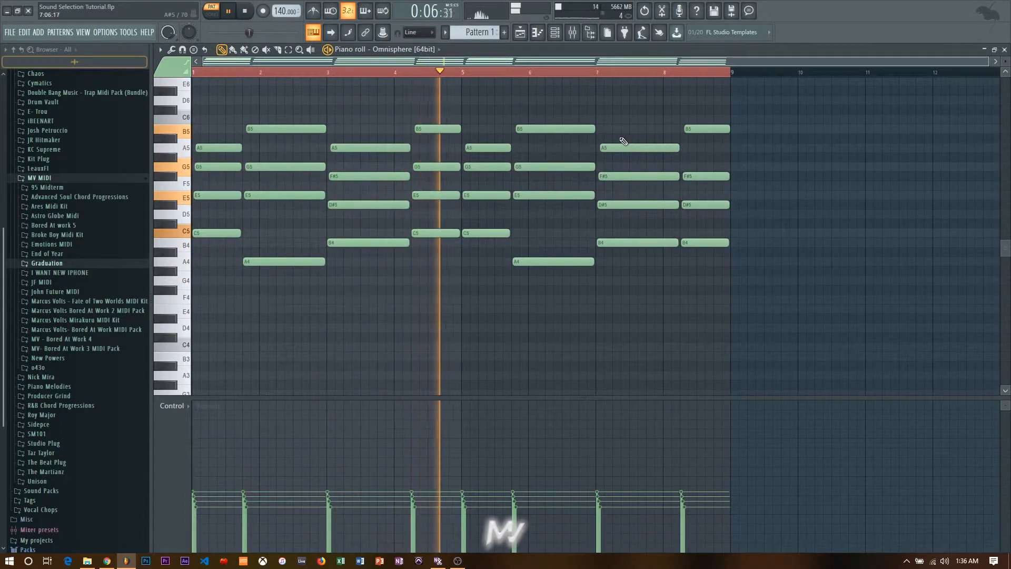
Close the piano roll, stop playback, and cut all notes from the Omnisphere channel
{"action": "left_click", "coordinate": [1004, 49]}
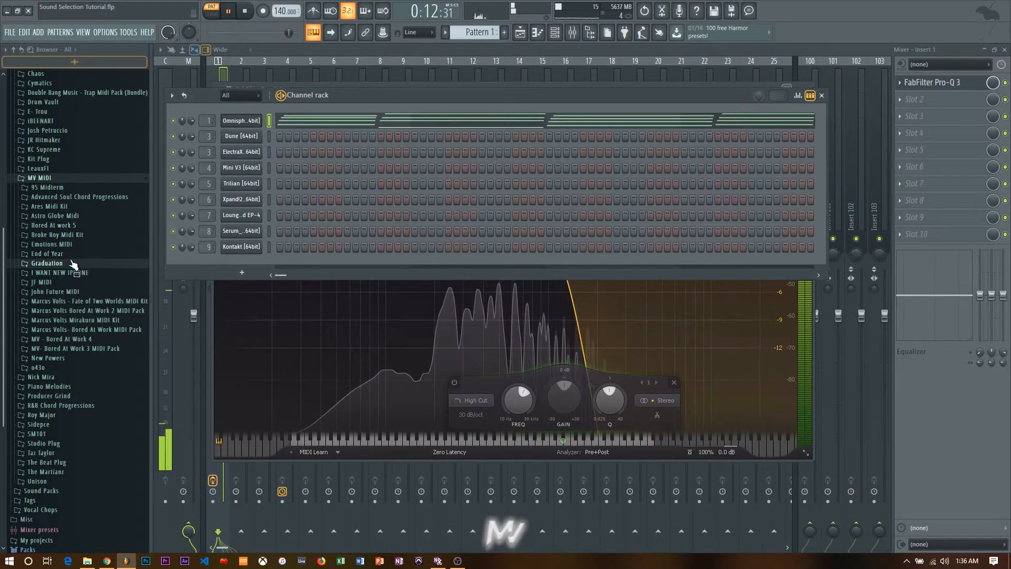
{"action": "key", "text": "space"}
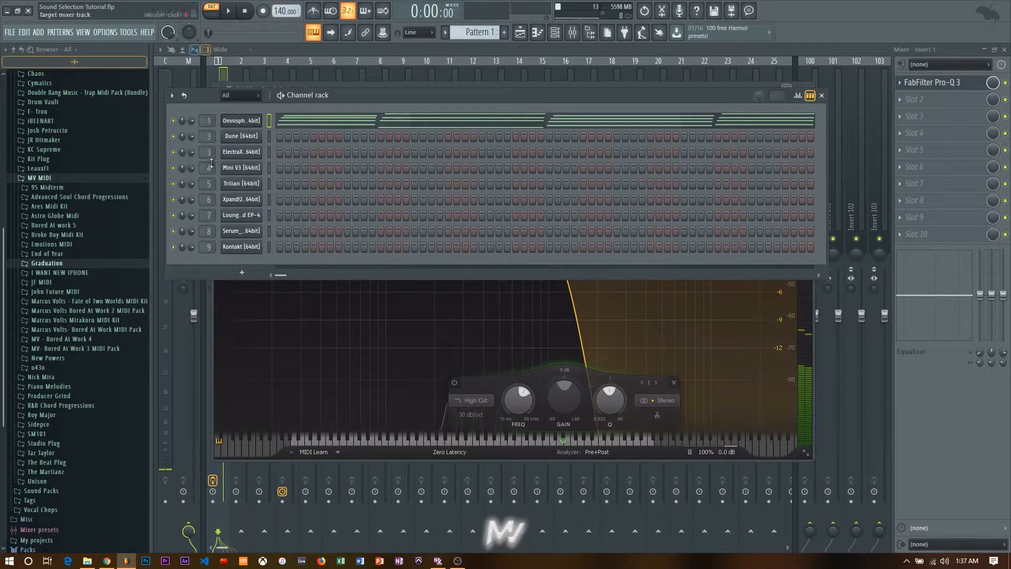
{"action": "right_click", "coordinate": [254, 122]}
{"action": "left_click", "coordinate": [393, 120]}
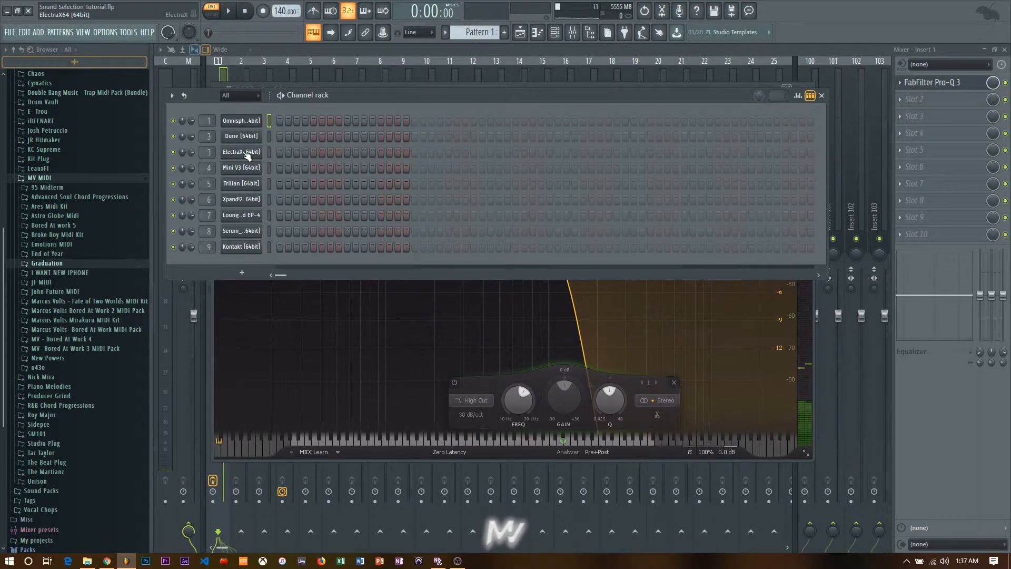
Audition the Beat The Case, Bell - Myth and Bell - Twink patches from ElectraX's #Roy Major - Leviathan bank on its keyboard
{"action": "left_click", "coordinate": [235, 153]}
{"action": "left_click", "coordinate": [362, 160]}
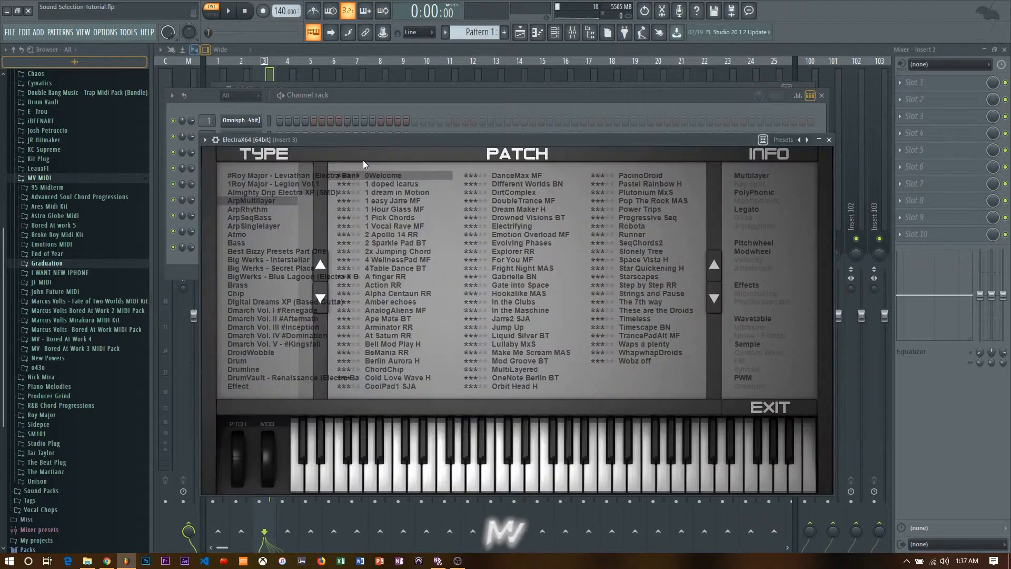
{"action": "left_click", "coordinate": [280, 176]}
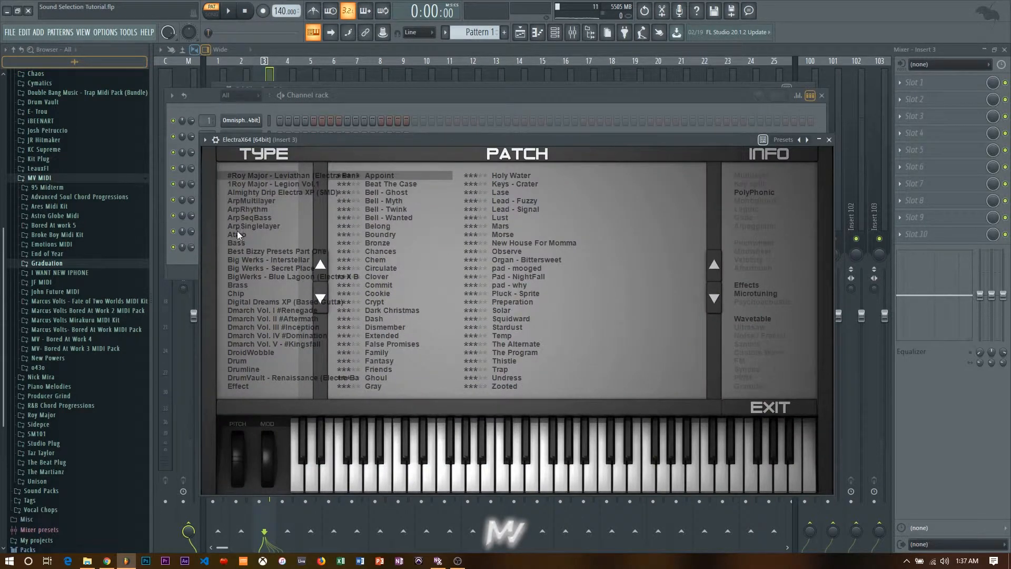
{"action": "left_click", "coordinate": [375, 186]}
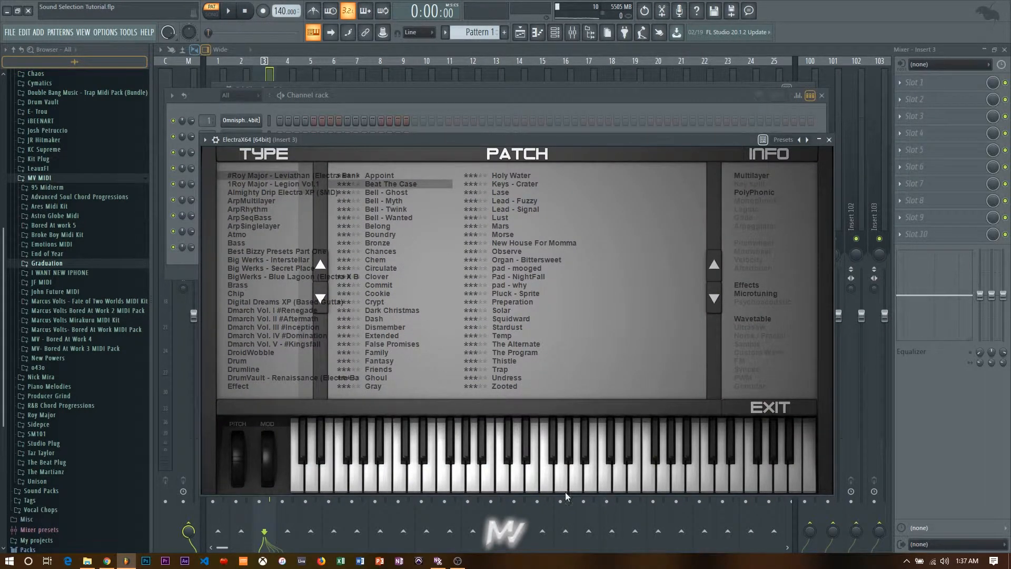
{"action": "left_click", "coordinate": [397, 201]}
{"action": "mouse_move", "coordinate": [661, 478]}
{"action": "left_mouse_down"}
{"action": "mouse_move", "coordinate": [630, 475]}
{"action": "mouse_move", "coordinate": [749, 477]}
{"action": "mouse_move", "coordinate": [669, 475]}
{"action": "mouse_move", "coordinate": [732, 476]}
{"action": "left_mouse_up"}
{"action": "left_click", "coordinate": [390, 211]}
{"action": "left_click", "coordinate": [765, 479]}
{"action": "left_click", "coordinate": [828, 140]}
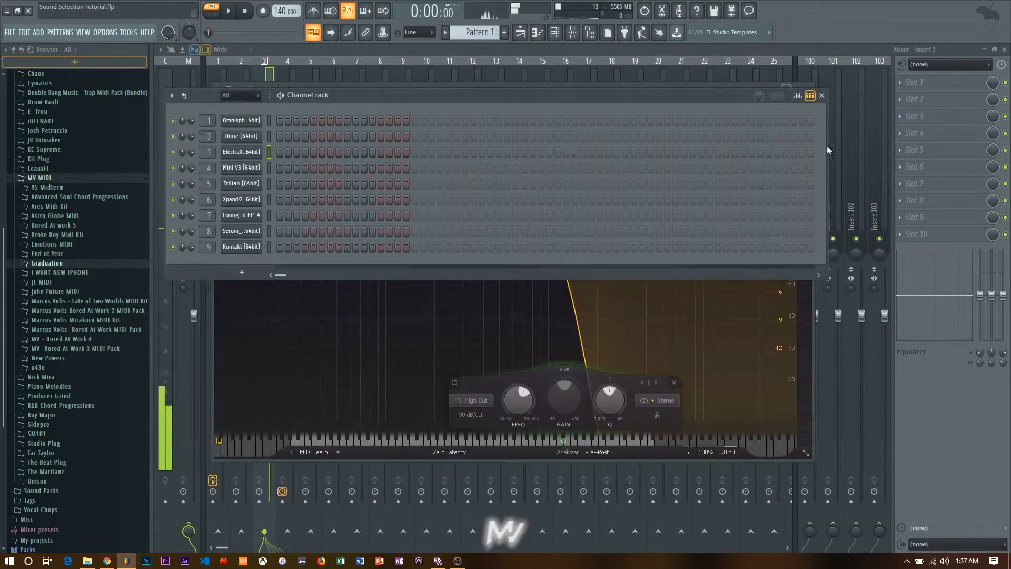
Open the ElectraX channel's piano roll, set the project tempo to 150 BPM, and return to the channel rack
{"action": "right_click", "coordinate": [251, 152]}
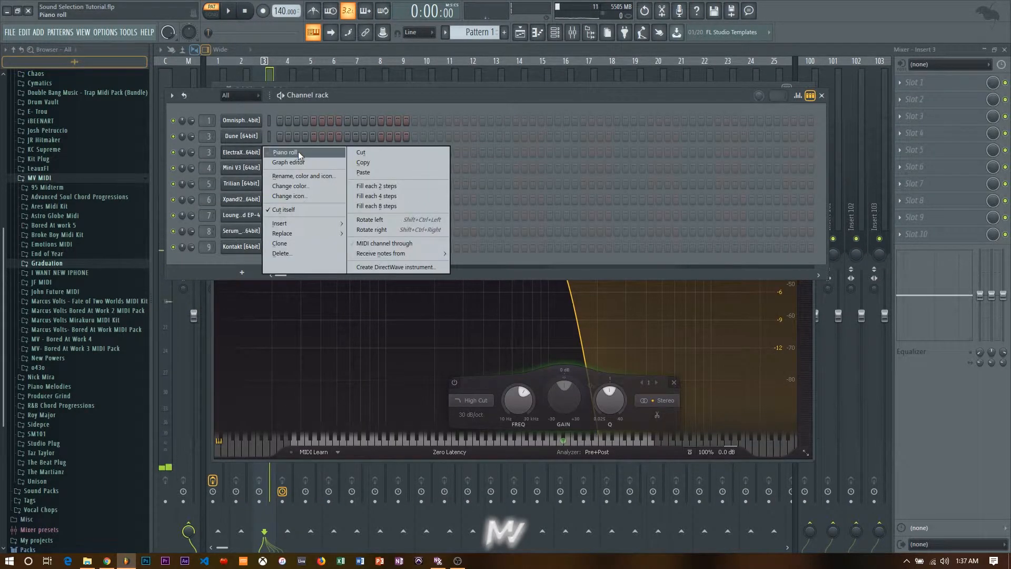
{"action": "left_click", "coordinate": [297, 152]}
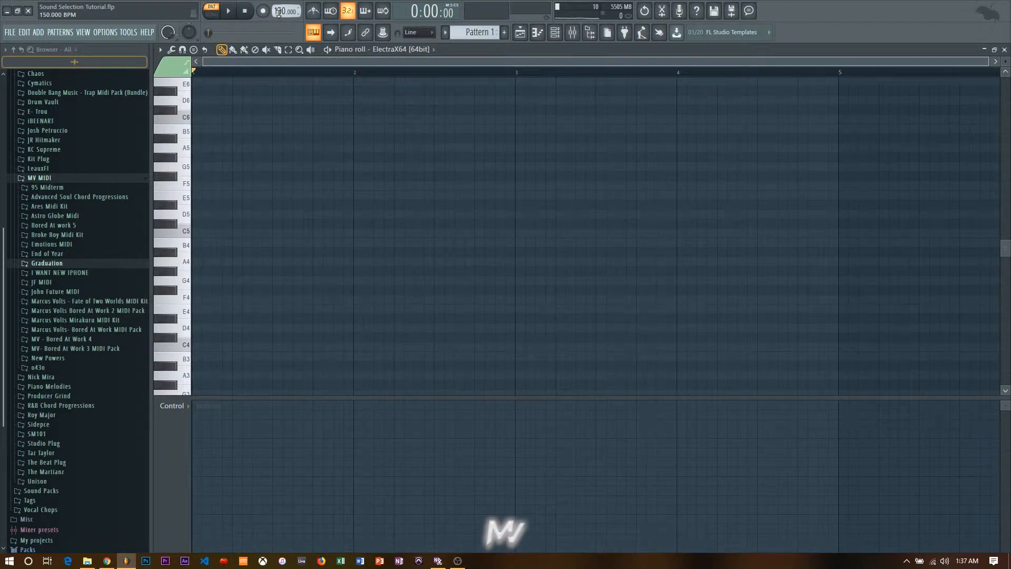
{"action": "key", "text": "F6"}
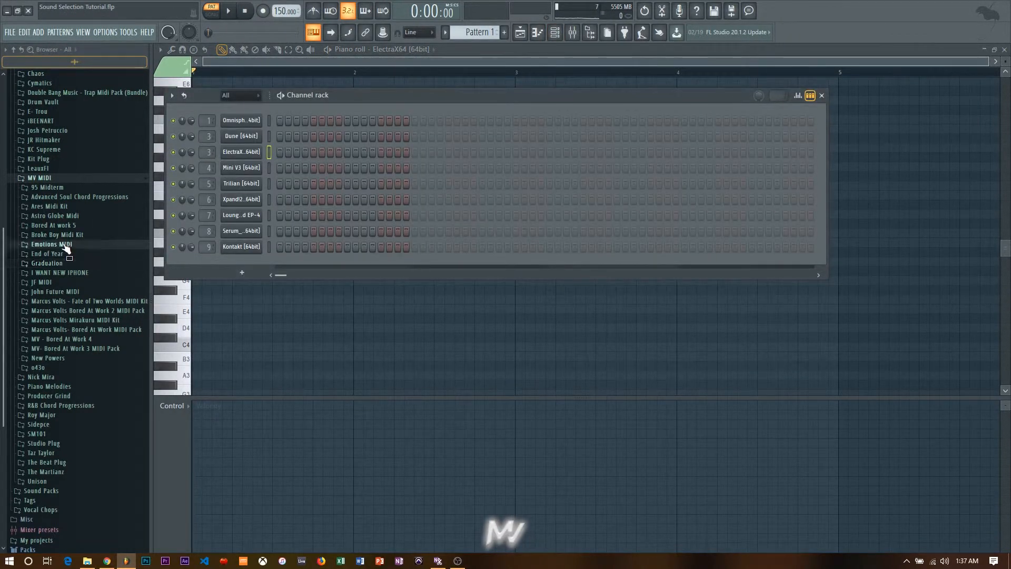
Load the Ariana(140) MIDI from the John Future MIDI folder onto the ElectraX channel and play it
{"action": "left_click", "coordinate": [63, 245]}
{"action": "left_click", "coordinate": [67, 245]}
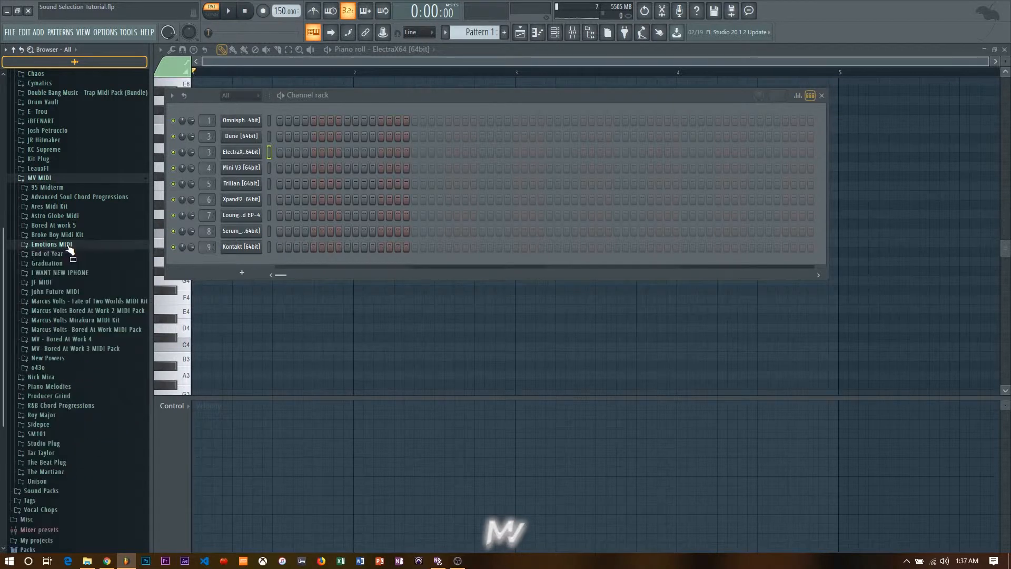
{"action": "left_click", "coordinate": [79, 292]}
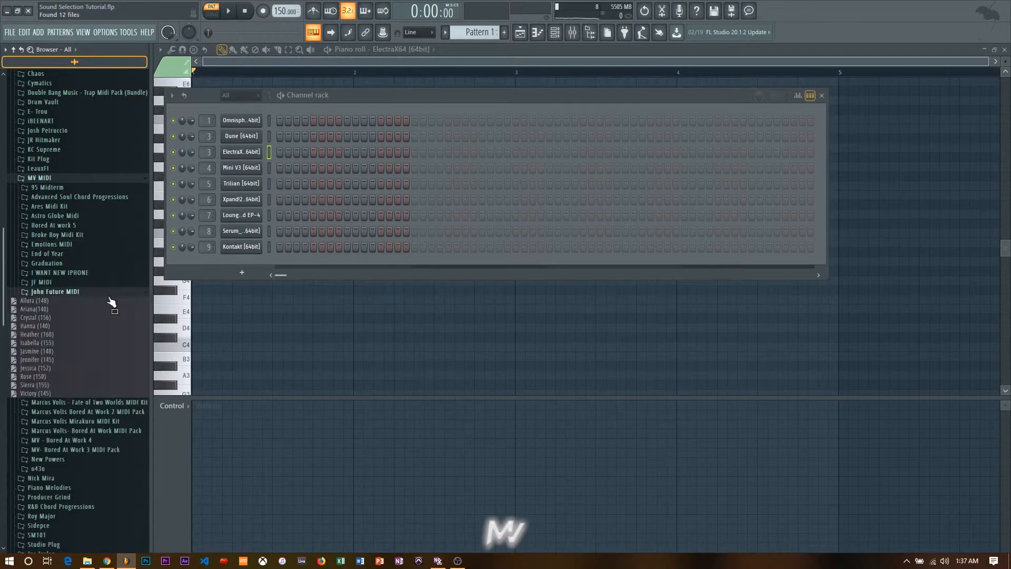
{"action": "left_click_drag", "start_coordinate": [34, 309], "coordinate": [295, 153]}
{"action": "key", "text": "space"}
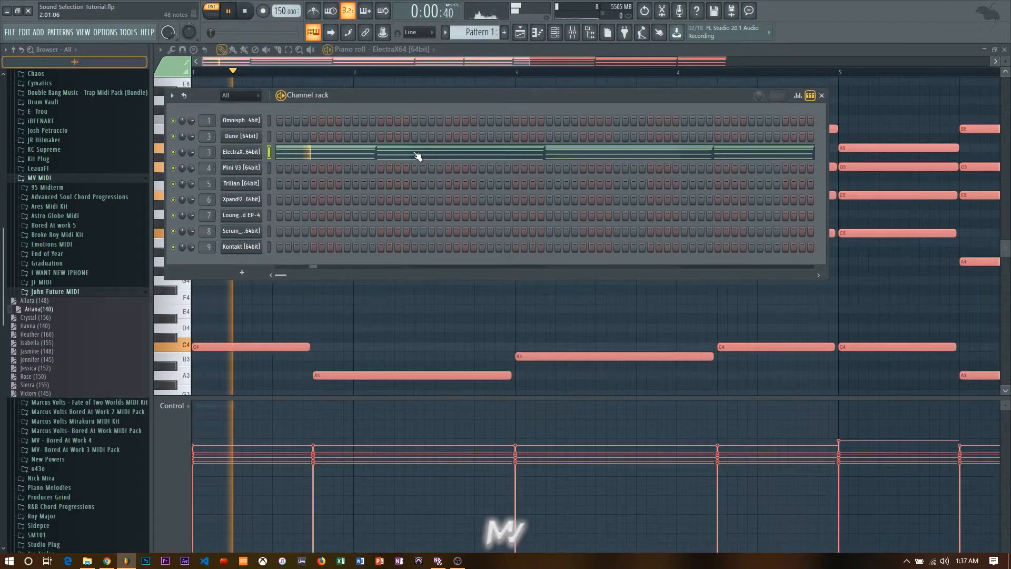
Audition the Keys - OverSeas, Keys - Potential and Keys - Pull Up patches from ElectraX's 1Roy Major - Legion Vol.1 bank over the chords
{"action": "key", "text": "F9"}
{"action": "key", "text": "space"}
{"action": "left_click", "coordinate": [238, 153]}
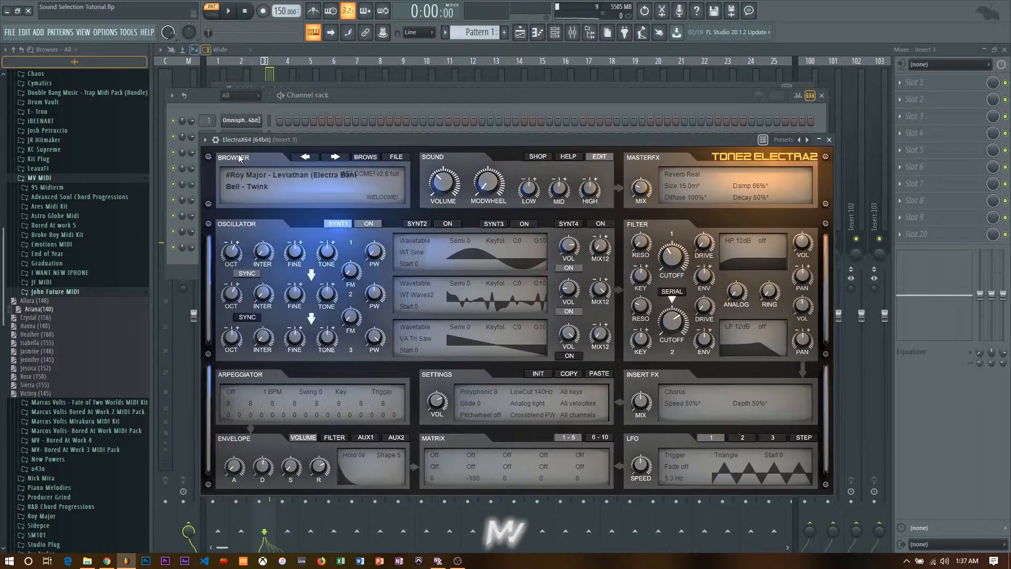
{"action": "left_click", "coordinate": [365, 156]}
{"action": "left_click", "coordinate": [253, 184]}
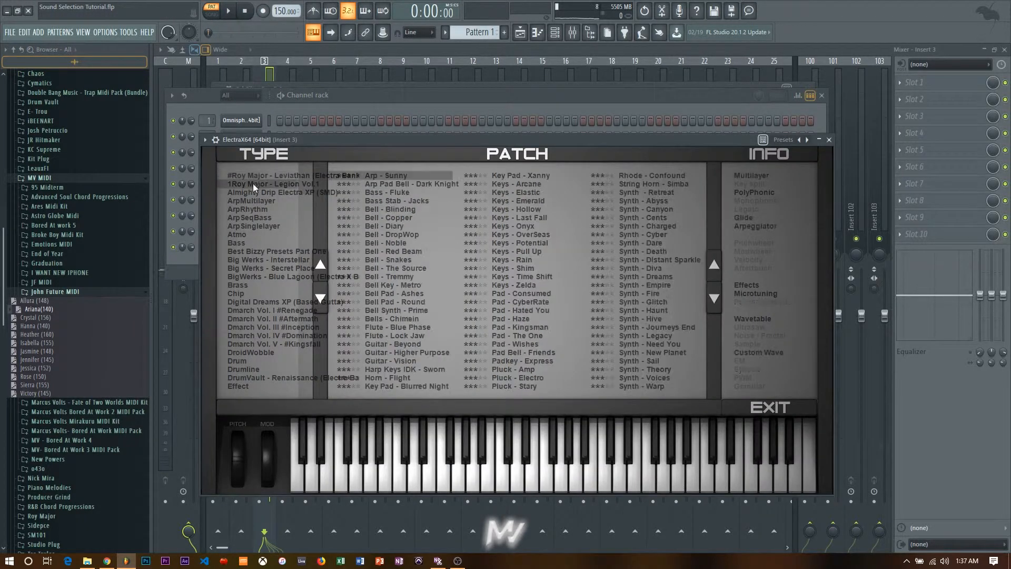
{"action": "left_click", "coordinate": [541, 234]}
{"action": "key", "text": "space"}
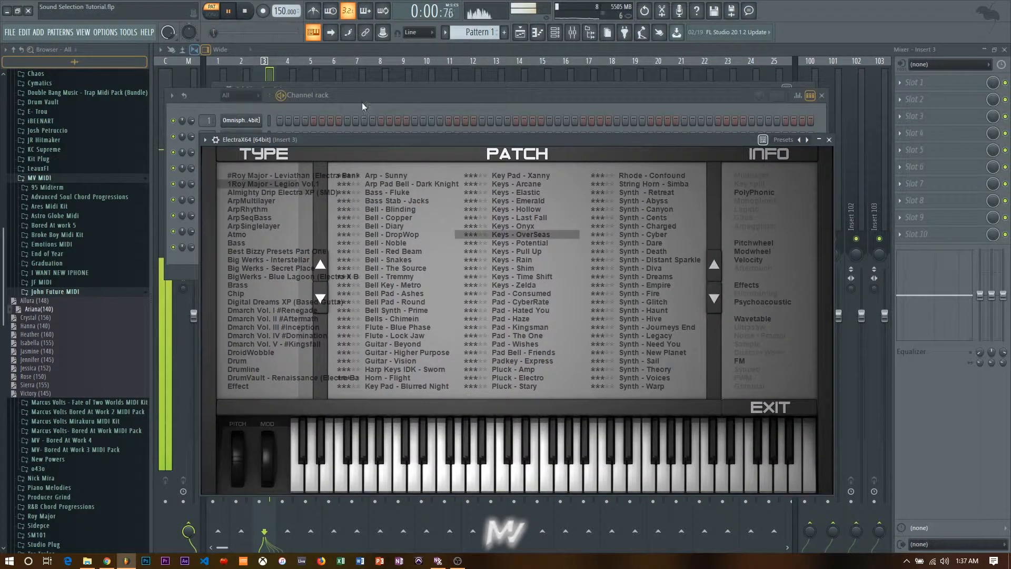
{"action": "left_click", "coordinate": [545, 243]}
{"action": "left_click", "coordinate": [245, 12]}
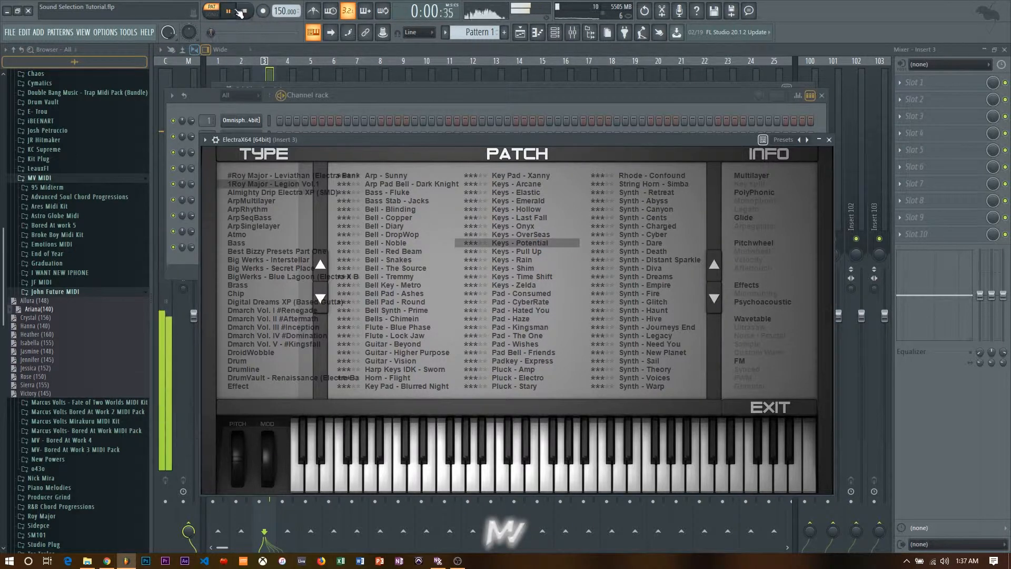
{"action": "left_click", "coordinate": [518, 251]}
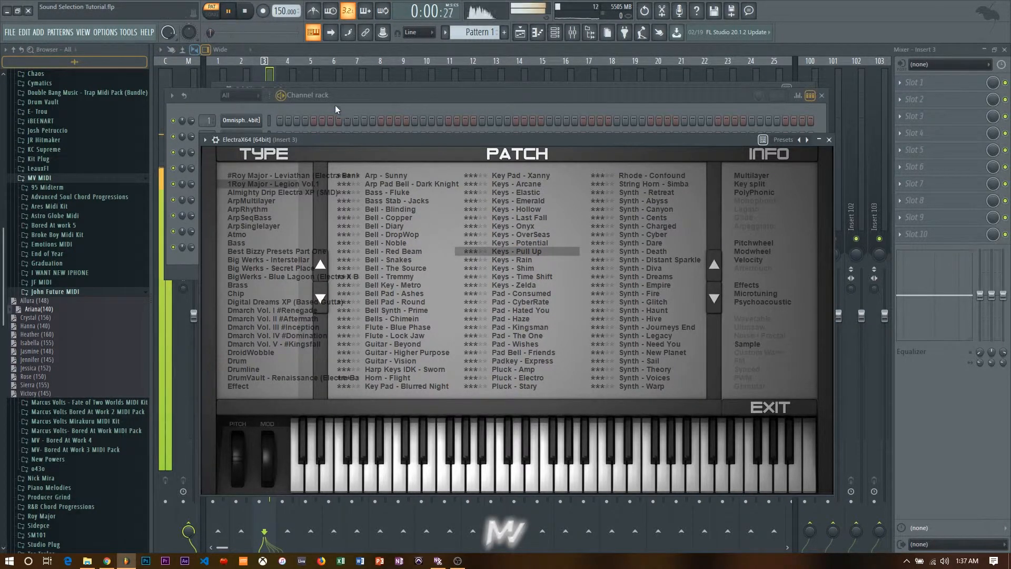
Play the Hanna (140) MIDI in the ElectraX piano roll, then replace it with the Rose (150) MIDI
{"action": "left_click", "coordinate": [335, 102]}
{"action": "left_click", "coordinate": [332, 164]}
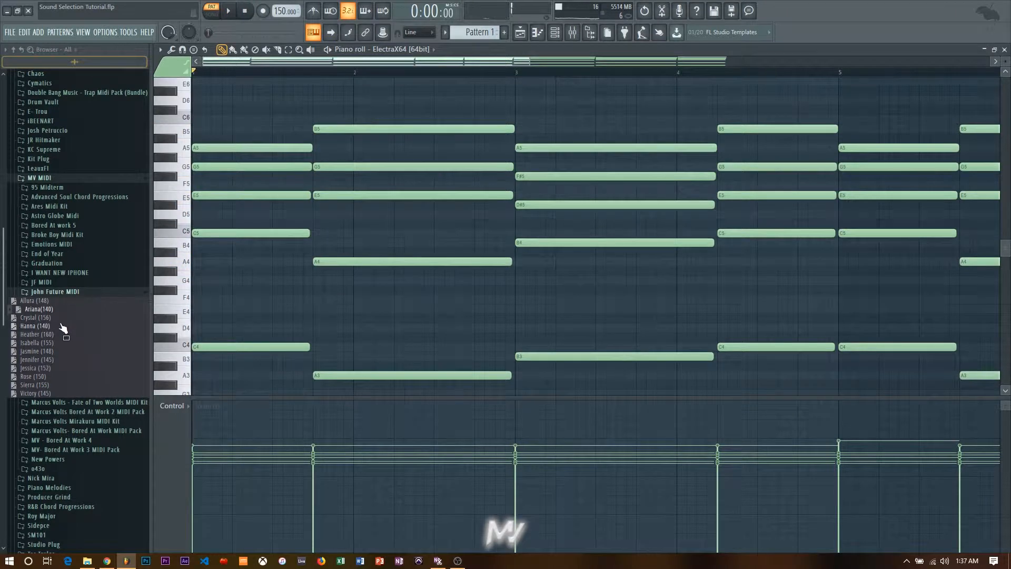
{"action": "left_click_drag", "start_coordinate": [64, 327], "coordinate": [274, 137]}
{"action": "key", "text": "space"}
{"action": "scroll", "coordinate": [317, 75], "scroll_direction": "down", "scroll_amount": 2}
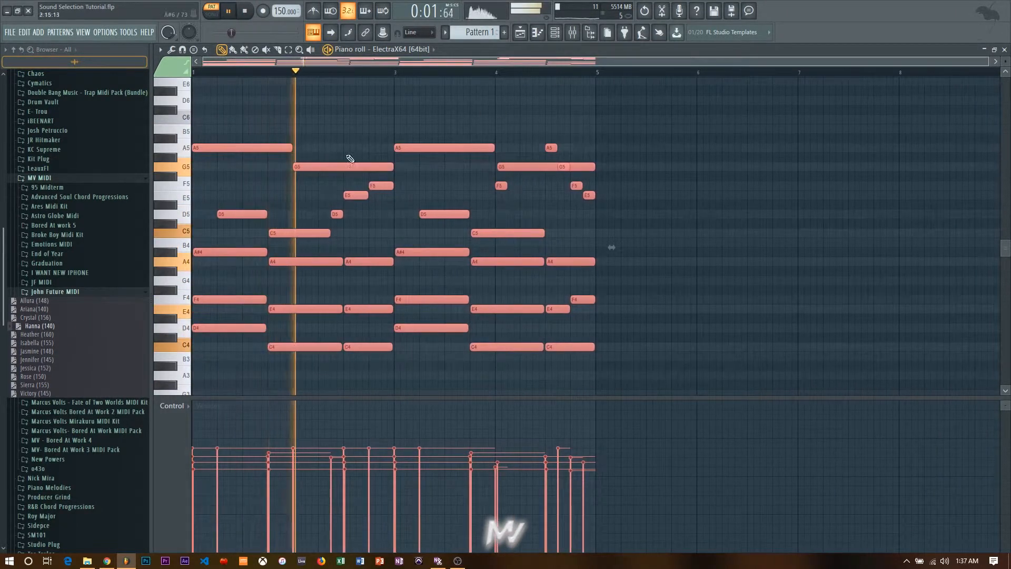
{"action": "left_click_drag", "start_coordinate": [84, 375], "coordinate": [452, 82]}
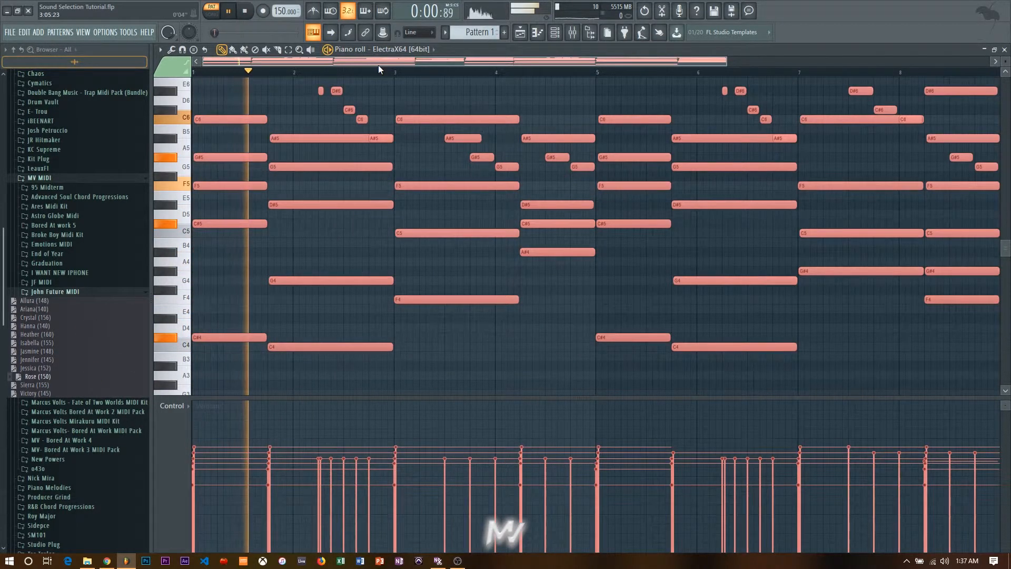
{"action": "scroll", "coordinate": [378, 64], "scroll_direction": "down", "scroll_amount": 3}
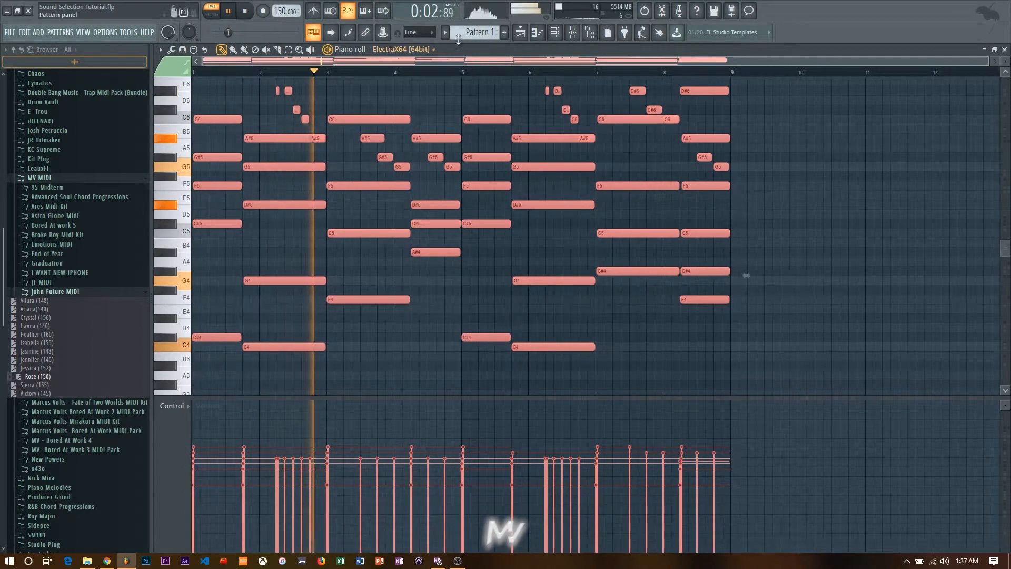
Audition the Keys - Time Shift patch in ElectraX over the playing chords and switch to Keys - Zelda
{"action": "left_click", "coordinate": [555, 32]}
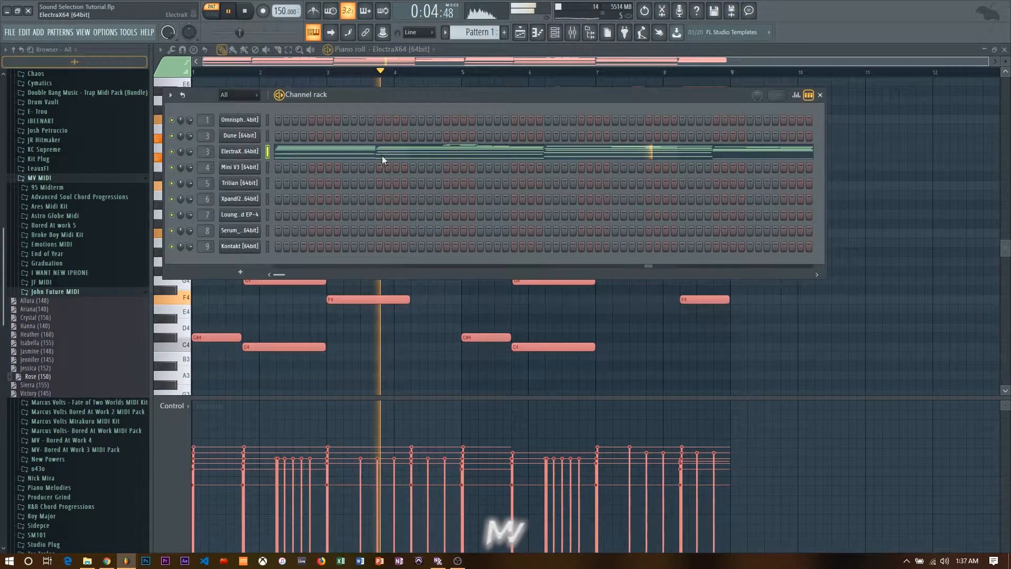
{"action": "left_click", "coordinate": [255, 152]}
{"action": "left_click", "coordinate": [362, 159]}
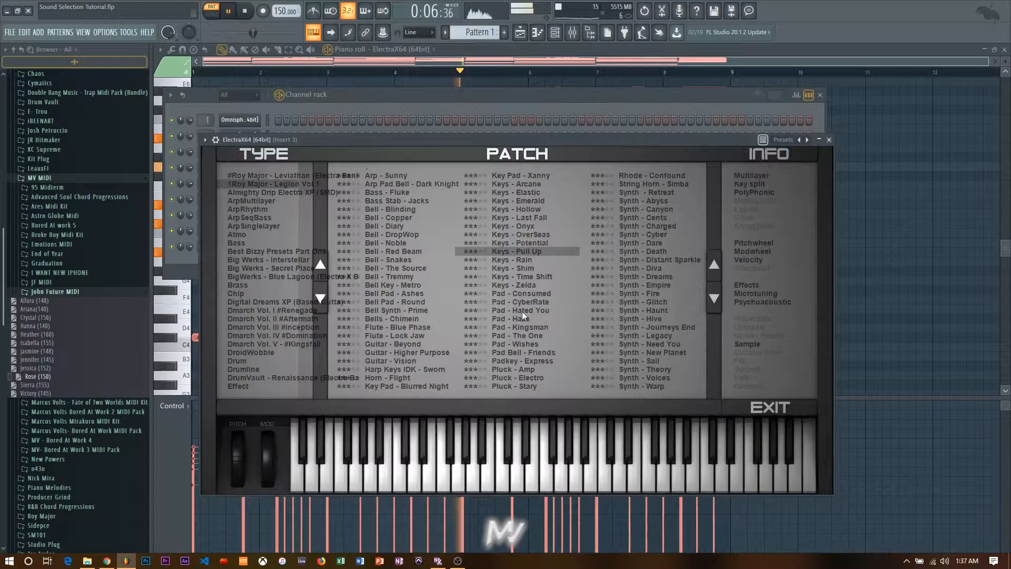
{"action": "left_click", "coordinate": [527, 278]}
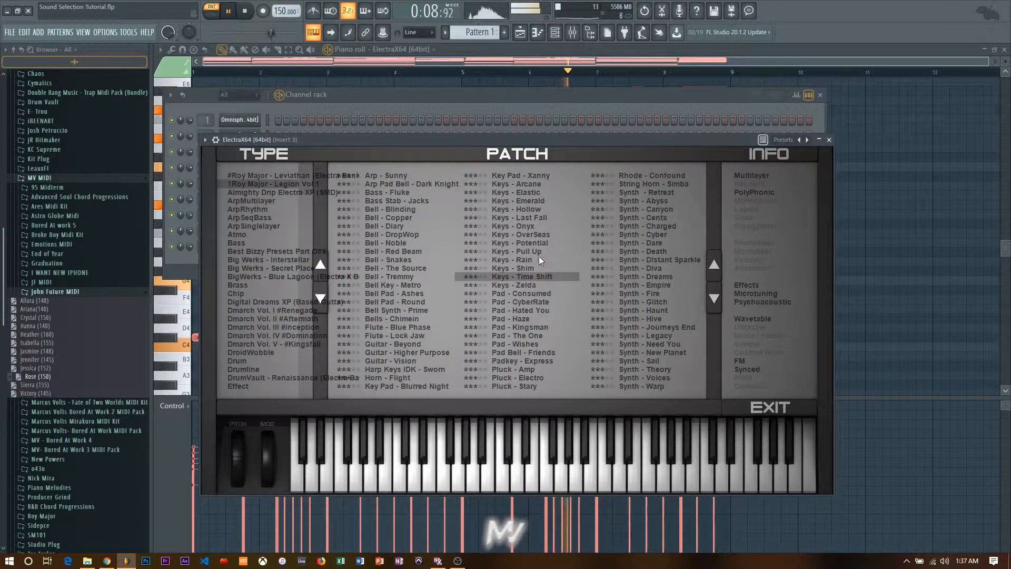
{"action": "left_click", "coordinate": [526, 285]}
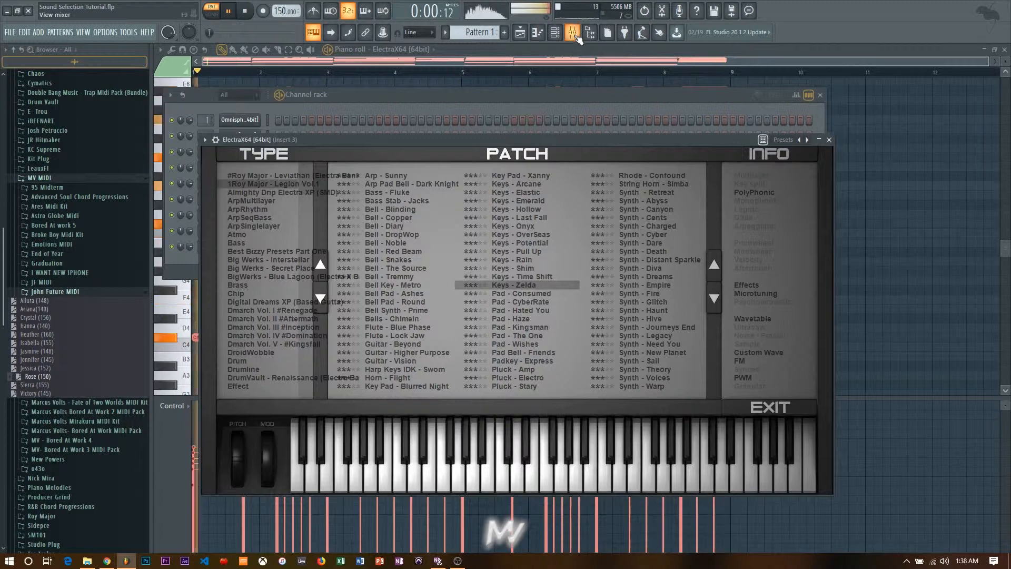
Lower the Insert 3 fader in the mixer and bring back the channel rack
{"action": "key", "text": "F9"}
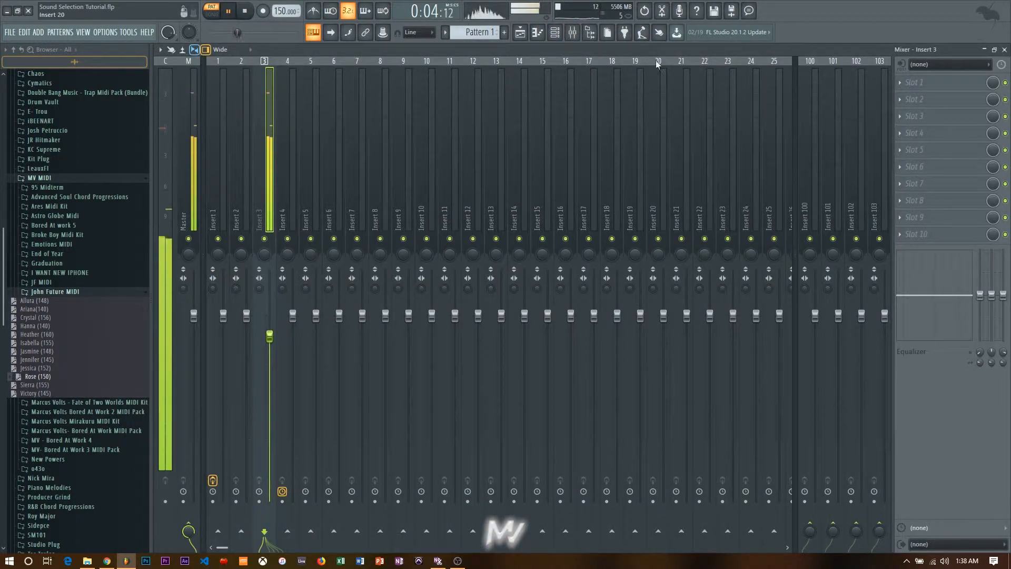
{"action": "left_click", "coordinate": [555, 32]}
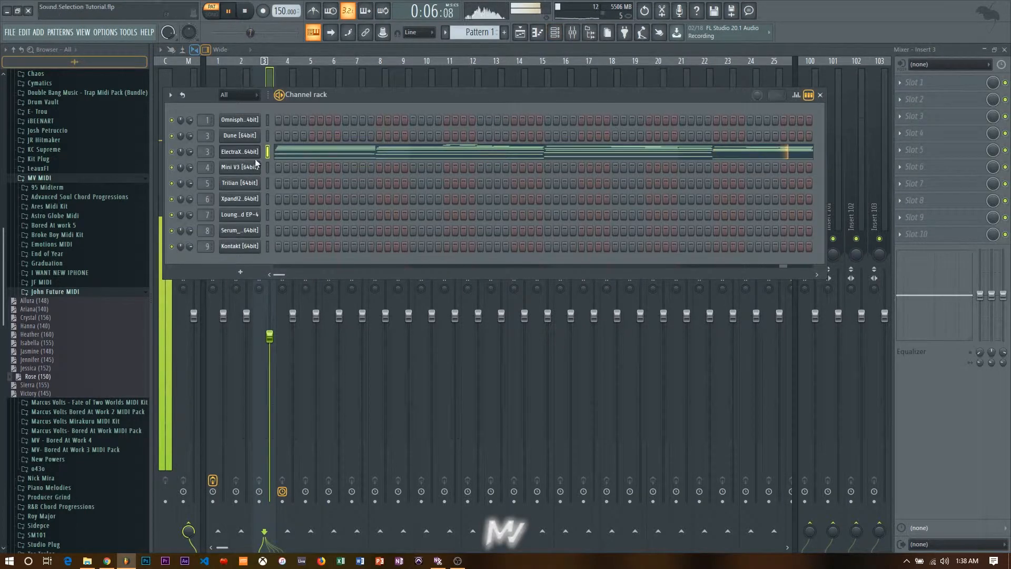
Stop playback and examine the chord voicings and low notes in the ElectraX piano roll
{"action": "left_click", "coordinate": [296, 154]}
{"action": "key", "text": "space"}
{"action": "scroll", "coordinate": [436, 83], "scroll_direction": "down", "scroll_amount": 1}
{"action": "scroll", "coordinate": [437, 84], "scroll_direction": "up", "scroll_amount": 1}
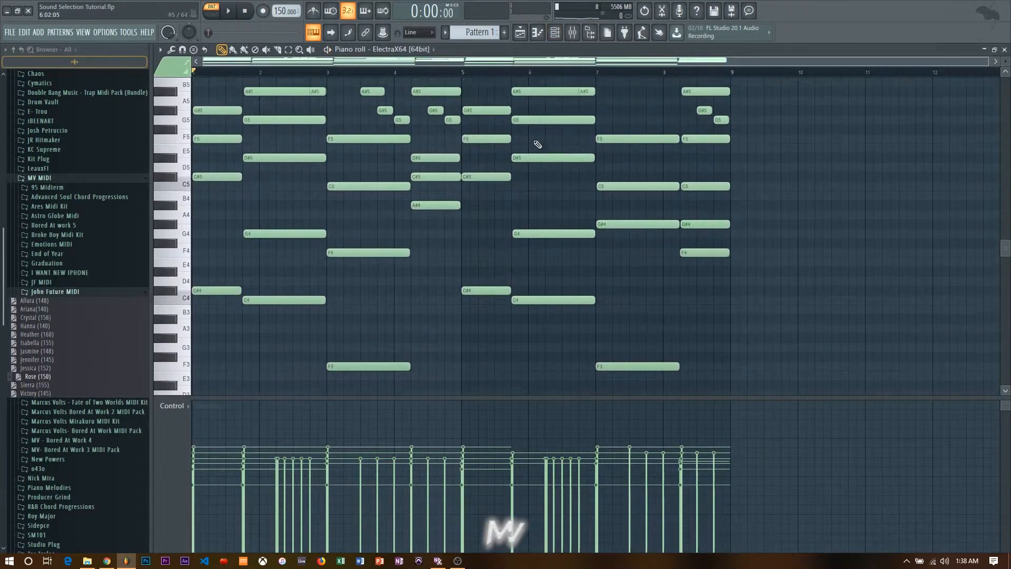
{"action": "mouse_move", "coordinate": [1000, 66]}
{"action": "left_mouse_down"}
{"action": "mouse_move", "coordinate": [1000, 86]}
{"action": "mouse_move", "coordinate": [1000, 74]}
{"action": "left_mouse_up"}
{"action": "scroll", "coordinate": [812, 194], "scroll_direction": "down", "scroll_amount": 3}
{"action": "scroll", "coordinate": [812, 194], "scroll_direction": "up", "scroll_amount": 3}
{"action": "left_click_drag", "start_coordinate": [1004, 62], "coordinate": [1003, 70]}
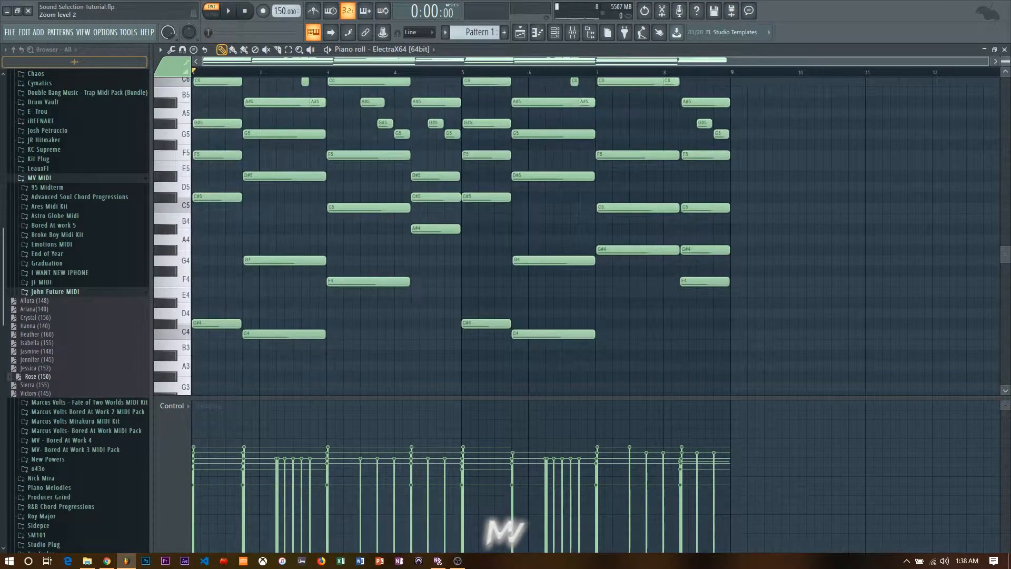
{"action": "left_click", "coordinate": [1004, 49]}
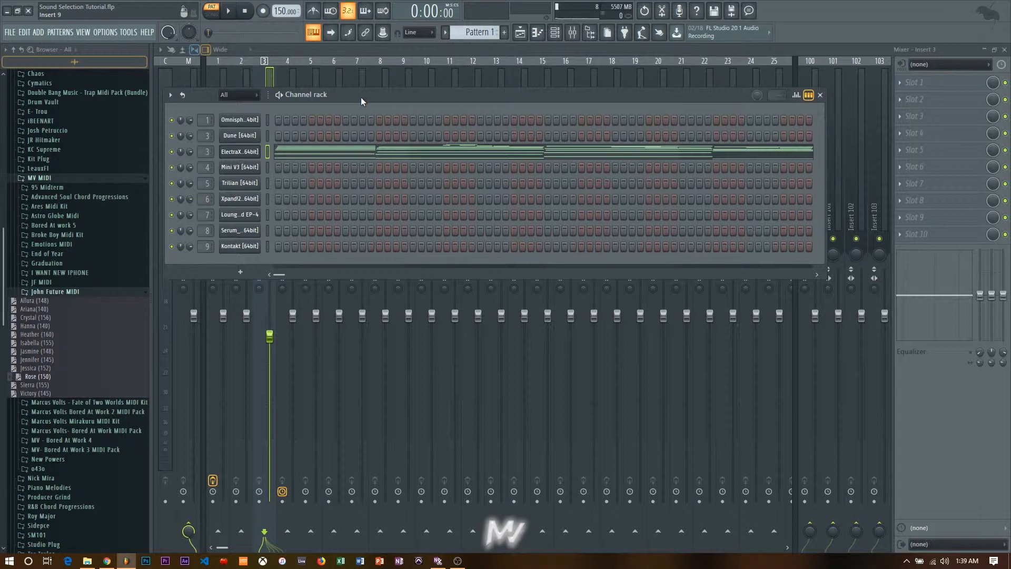
In Insert 1's FabFilter Pro-Q 3, move the high cut to 4099.2 Hz, try a Brickwall slope, and set it to 6 dB/oct
{"action": "left_click", "coordinate": [227, 75]}
{"action": "left_click", "coordinate": [940, 90]}
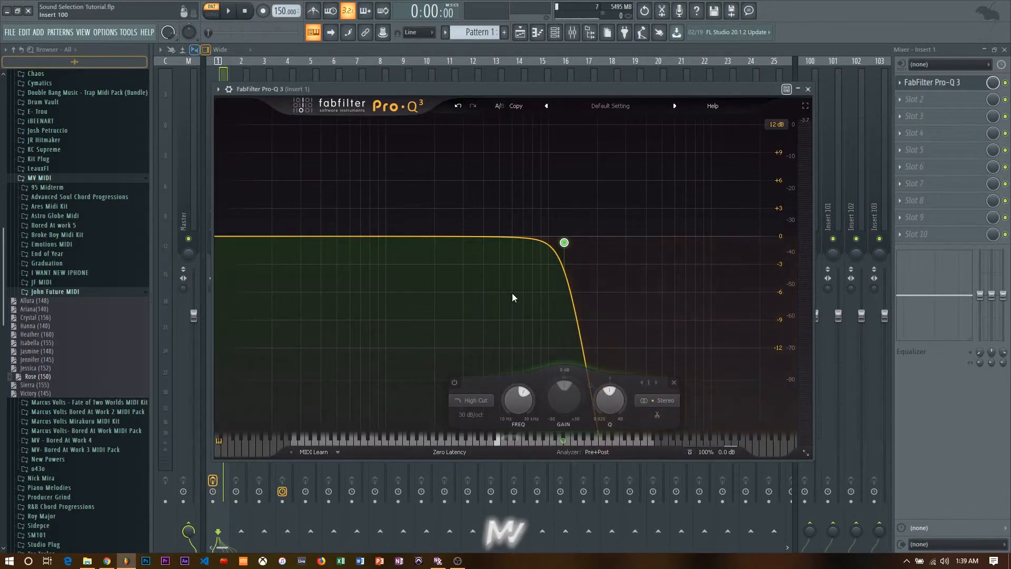
{"action": "left_click_drag", "start_coordinate": [565, 243], "coordinate": [648, 236]}
{"action": "scroll", "coordinate": [562, 237], "scroll_direction": "up", "scroll_amount": 5}
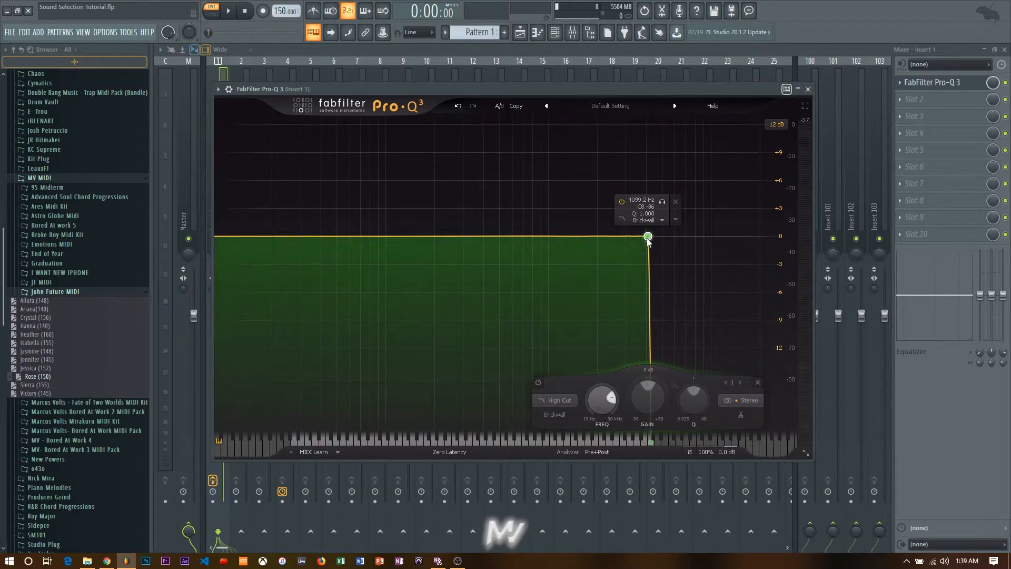
{"action": "scroll", "coordinate": [647, 238], "scroll_direction": "down", "scroll_amount": 5}
{"action": "scroll", "coordinate": [646, 242], "scroll_direction": "up", "scroll_amount": 1}
{"action": "scroll", "coordinate": [647, 246], "scroll_direction": "down", "scroll_amount": 5}
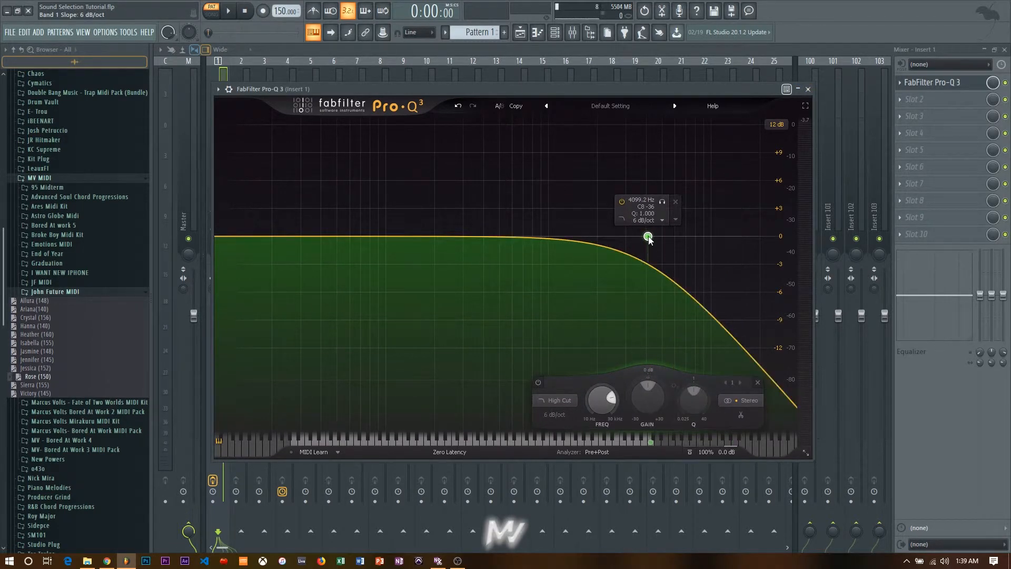
Move the Pro-Q 3 high cut to the upper end of the spectrum, close the equalizer, and show the channel rack
{"action": "left_click_drag", "start_coordinate": [647, 235], "coordinate": [776, 235]}
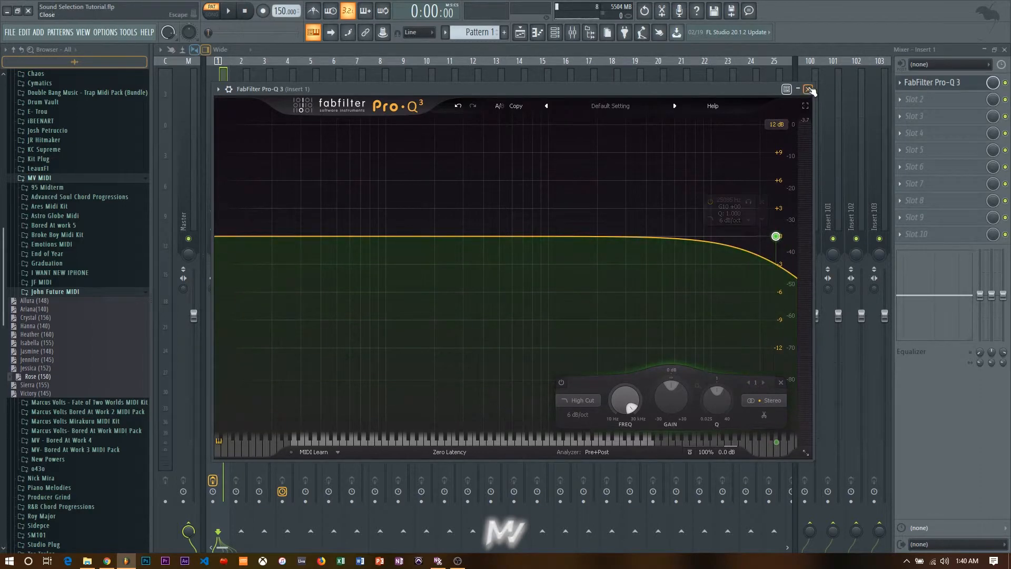
{"action": "left_click", "coordinate": [809, 89]}
{"action": "left_click", "coordinate": [554, 32]}
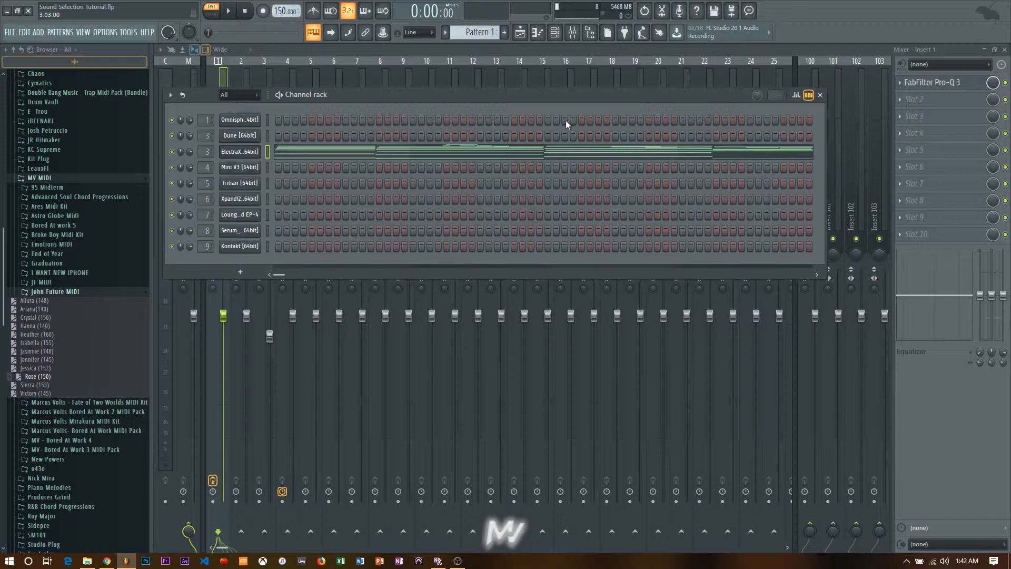
{"action": "left_click", "coordinate": [240, 272]}
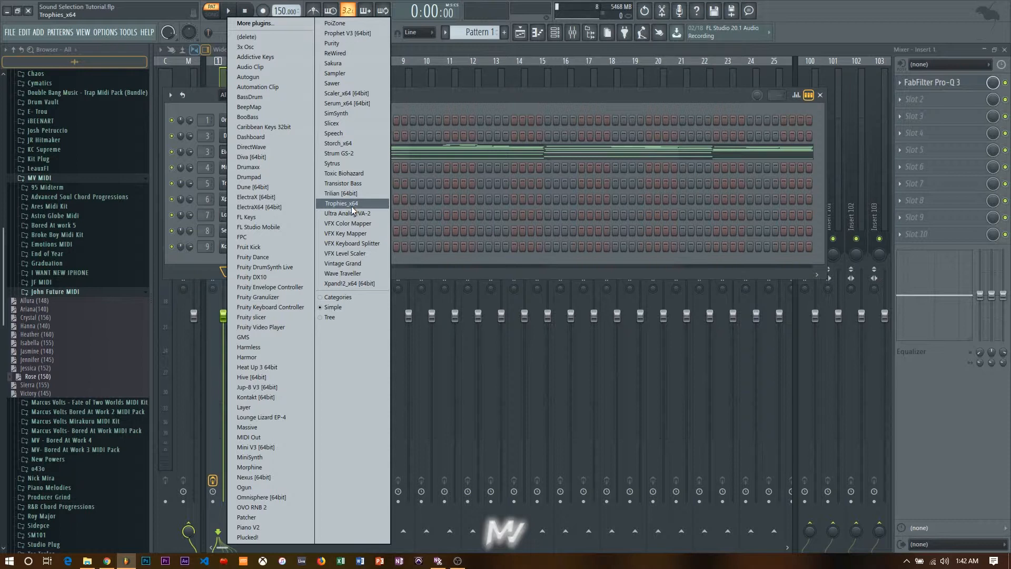
{"action": "left_click", "coordinate": [423, 105]}
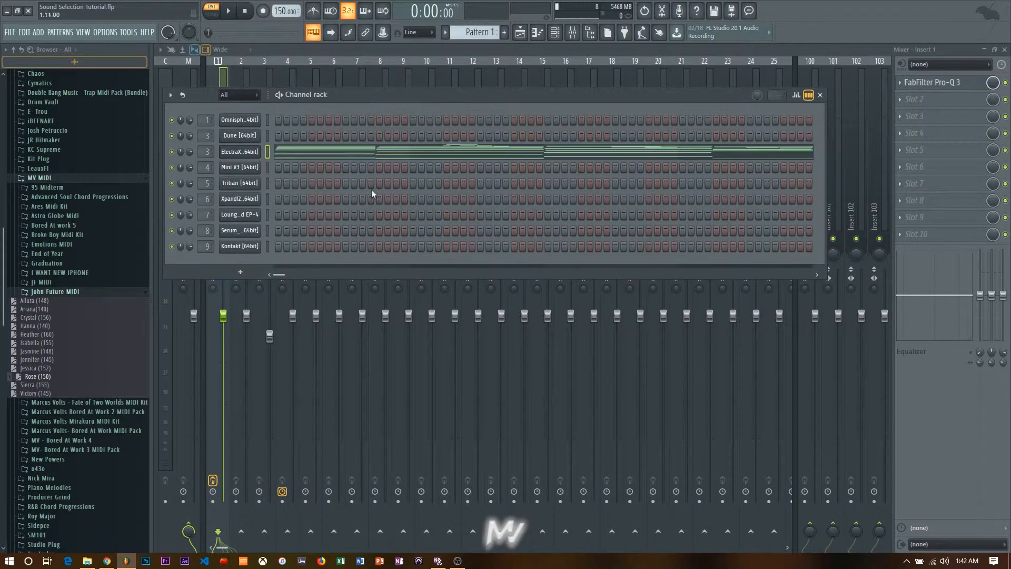